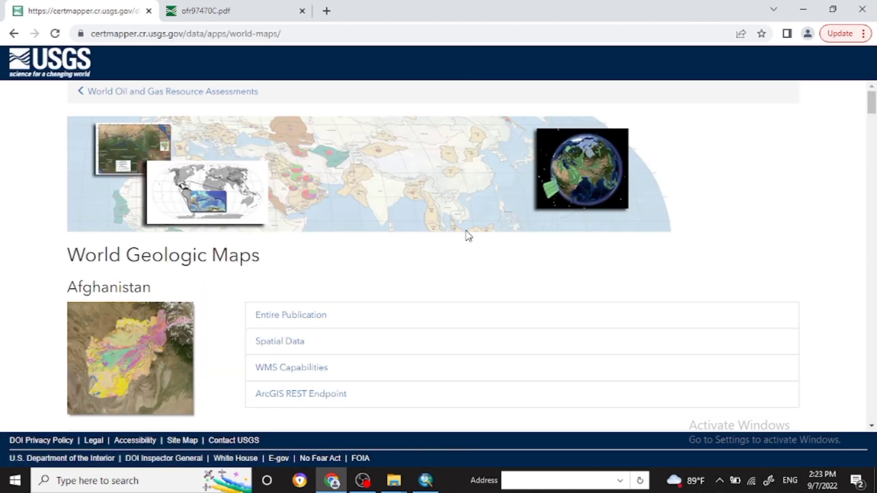
Step: Download the shapefile of the Geologic map of South Asia from the World Geologic Maps page
scroll(468, 235, "down", 1)
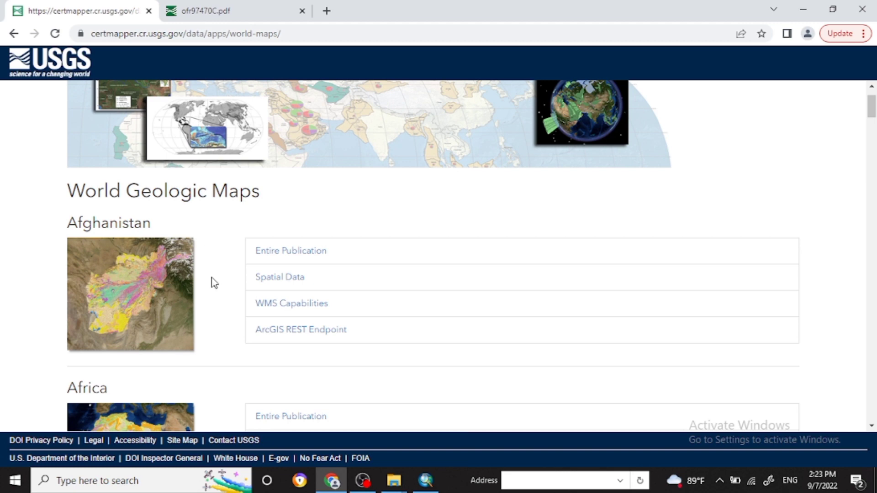
scroll(143, 287, "down", 3)
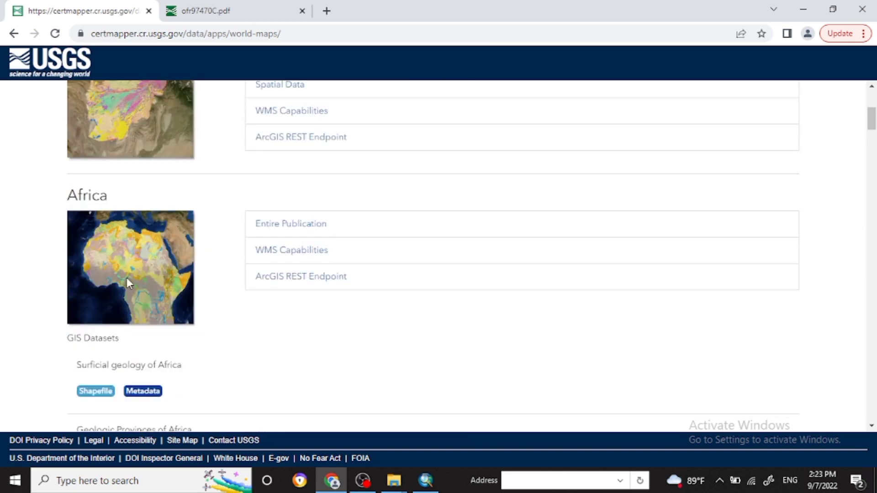
scroll(127, 279, "down", 5)
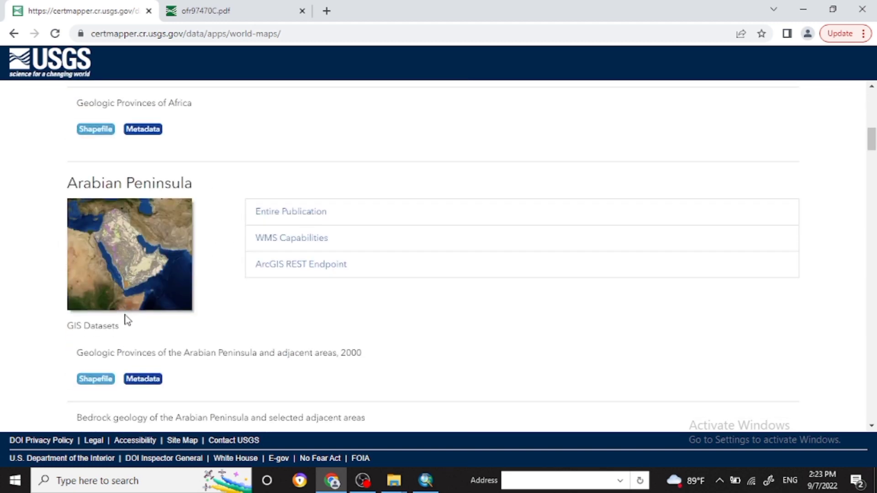
scroll(127, 320, "down", 10)
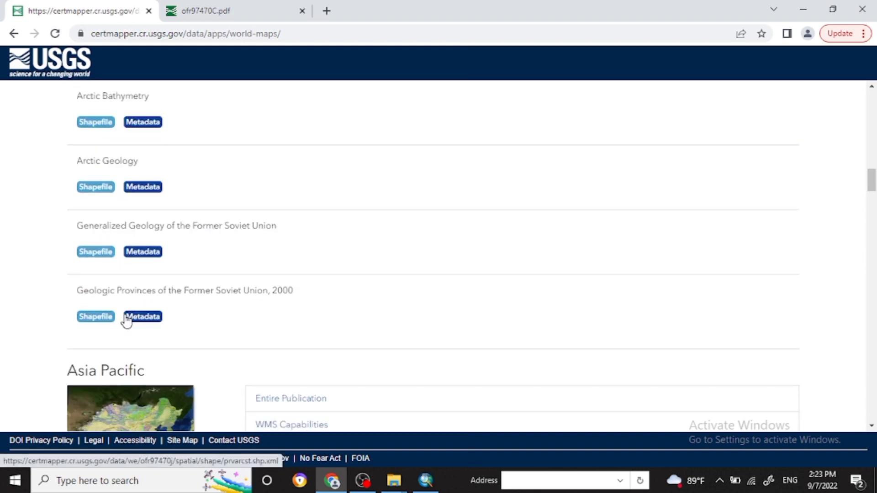
scroll(127, 320, "down", 12)
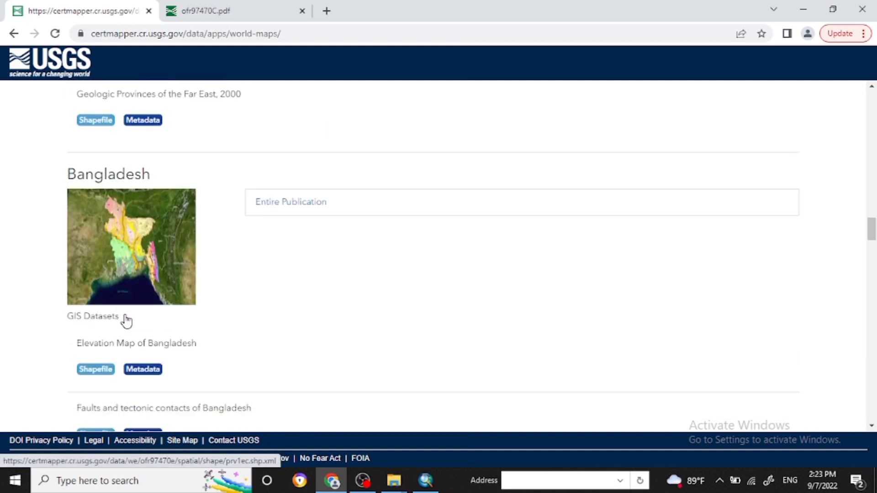
scroll(127, 321, "down", 8)
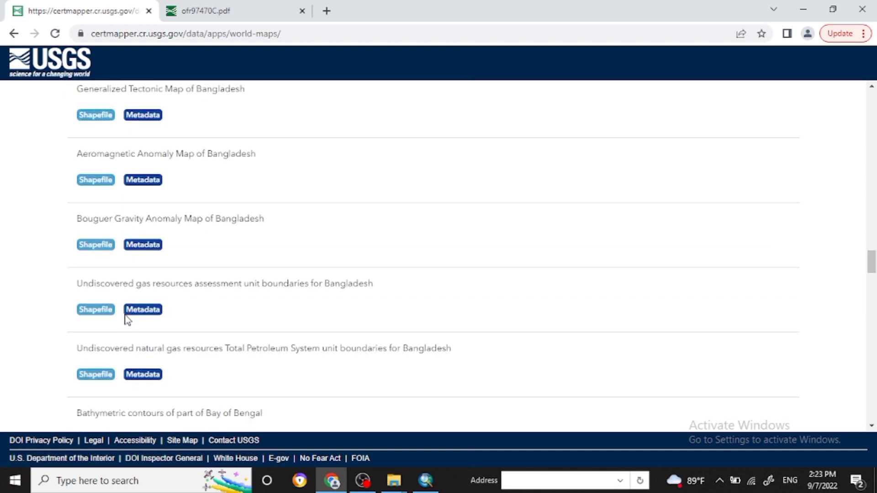
scroll(127, 320, "down", 17)
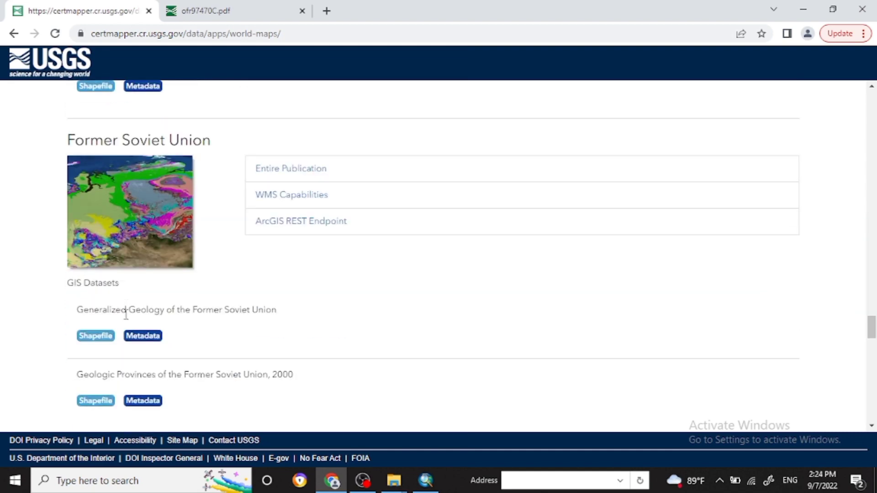
scroll(126, 314, "down", 15)
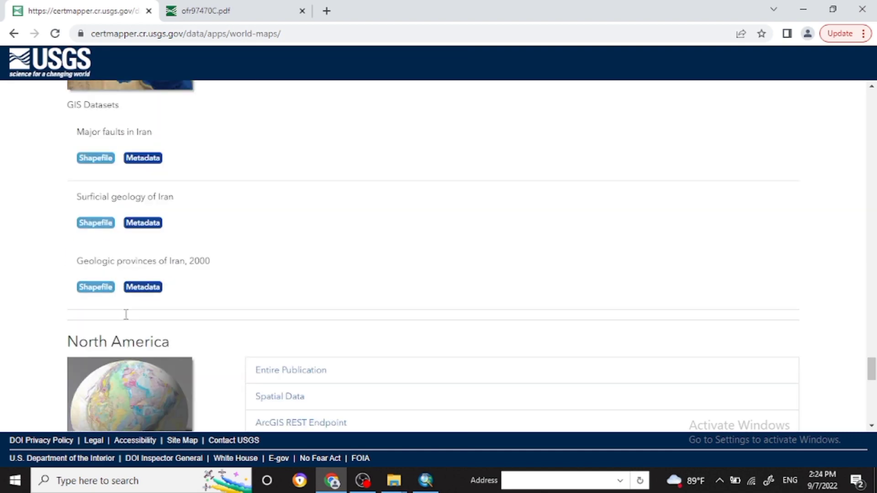
scroll(126, 314, "down", 6)
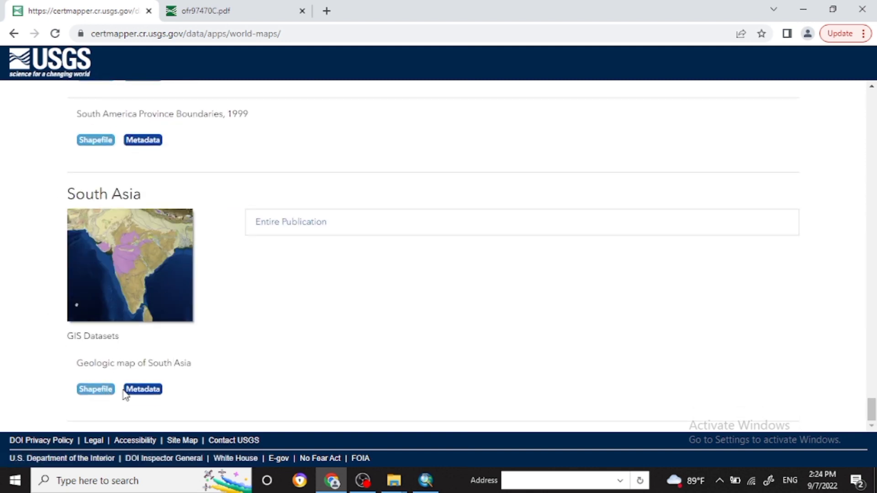
left_click(104, 392)
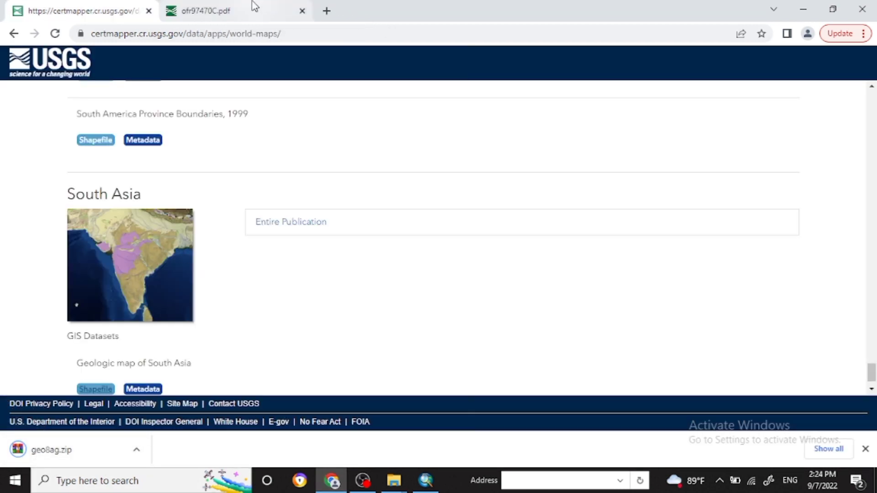
Step: Open the entire publication for South Asia and its PDF report
left_click(279, 222)
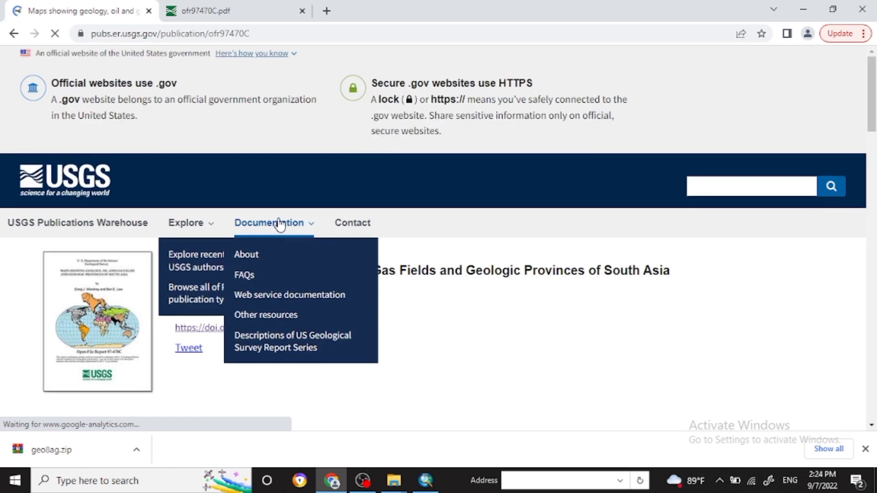
scroll(443, 221, "down", 3)
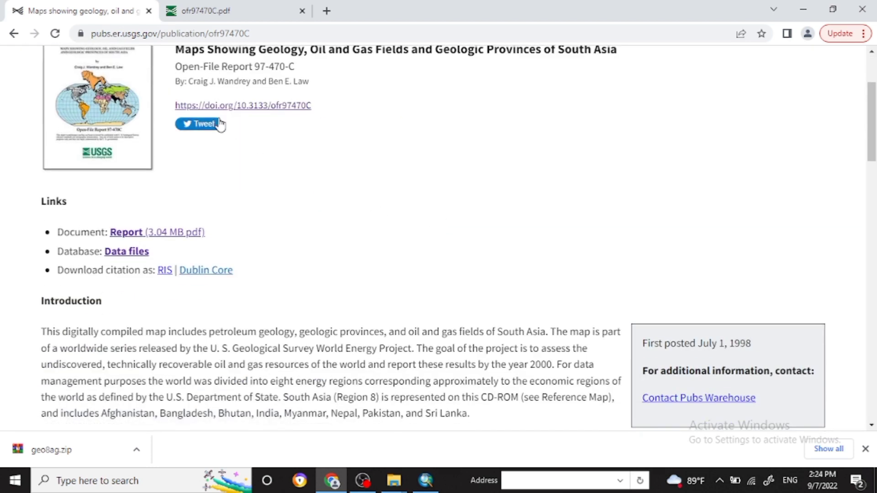
left_click(127, 234)
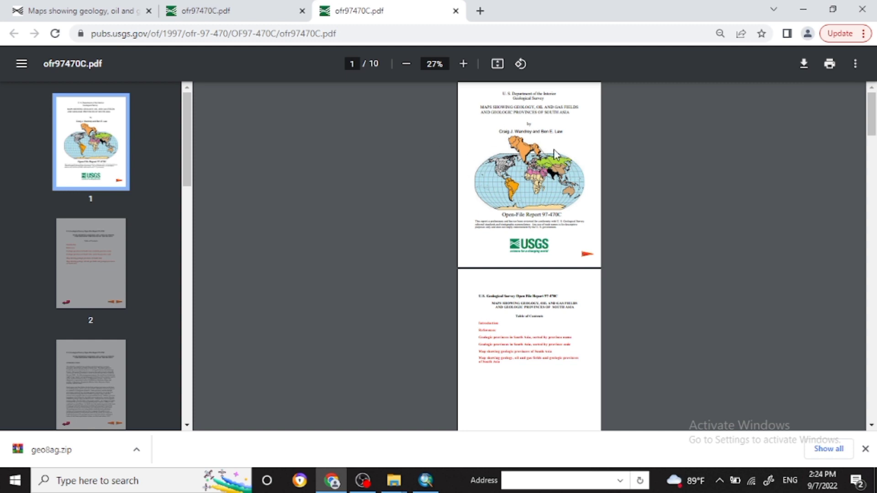
Step: Look through the report from the introduction and references to the province map and the coloured geologic map on page 10
scroll(555, 154, "down", 7)
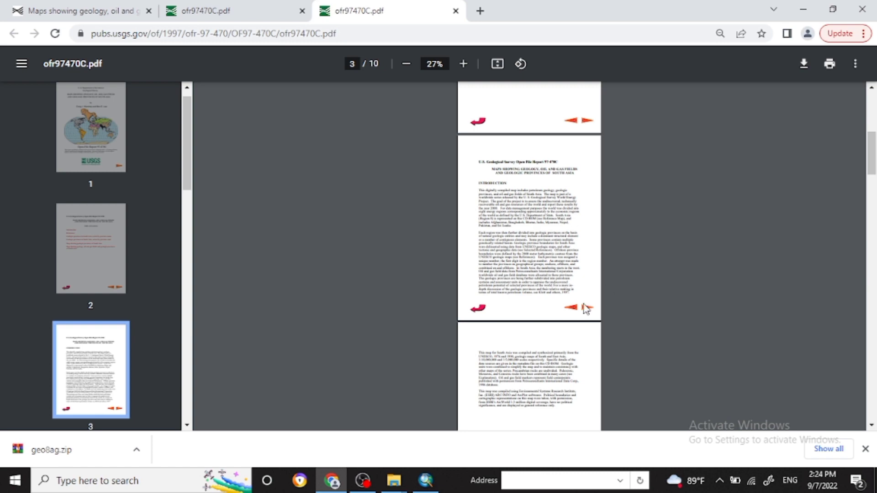
scroll(551, 290, "down", 6)
scroll(551, 290, "down", 5)
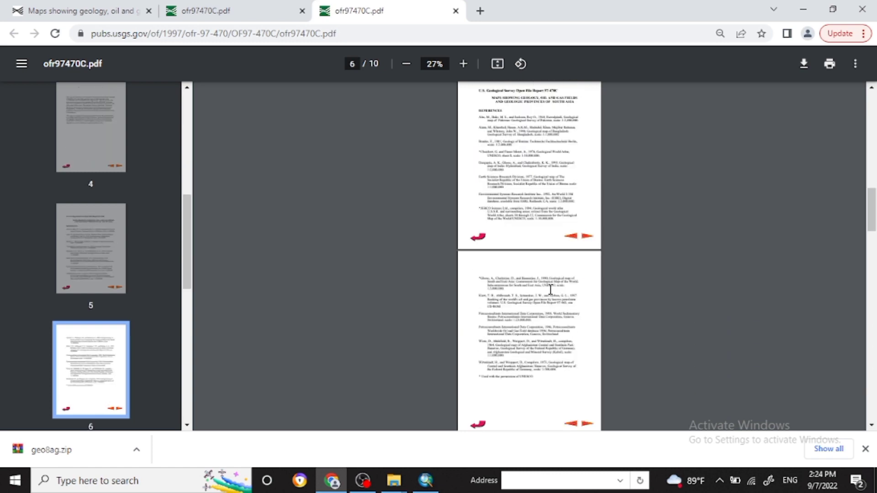
scroll(550, 289, "down", 6)
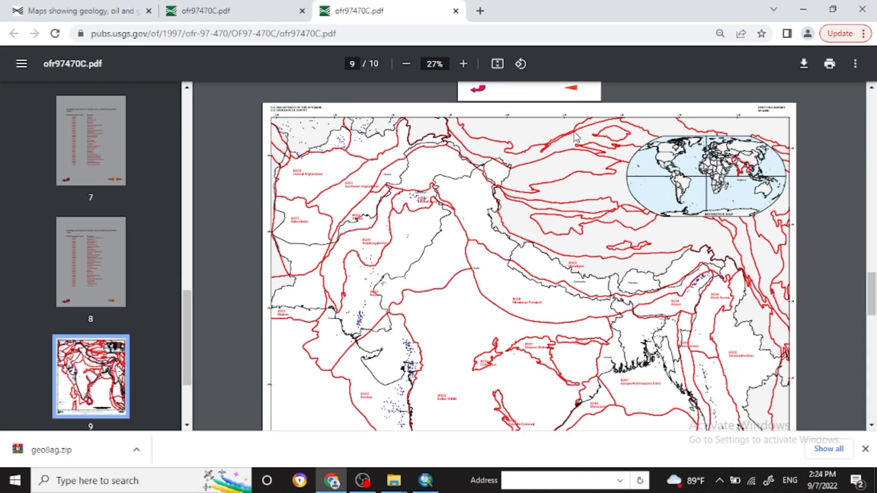
scroll(498, 320, "down", 2)
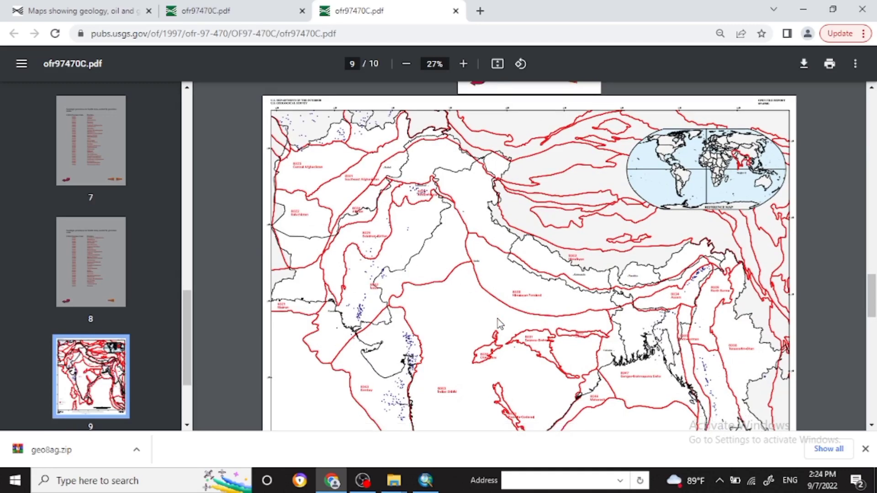
scroll(499, 323, "down", 3)
scroll(499, 319, "down", 2)
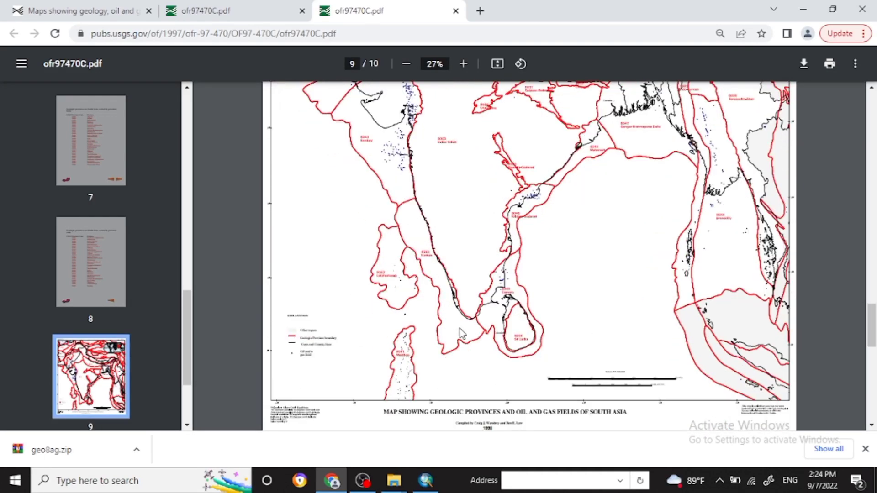
scroll(446, 399, "down", 2)
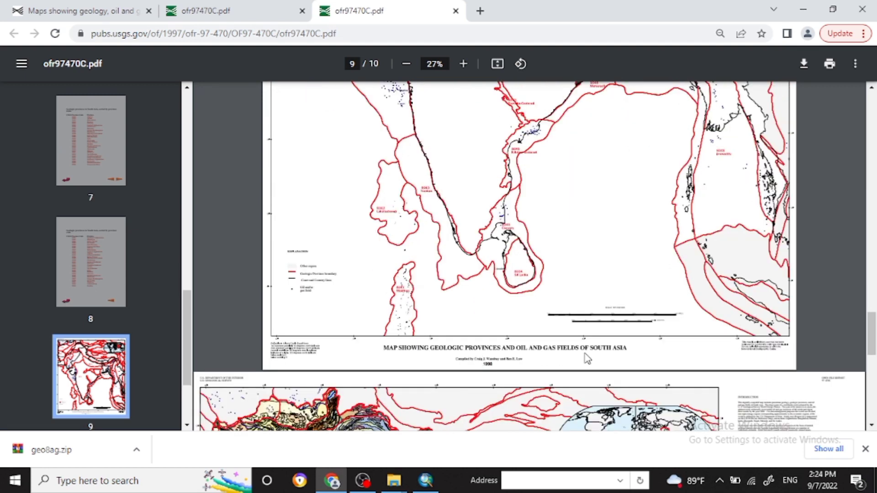
scroll(584, 356, "down", 1)
scroll(584, 358, "down", 8)
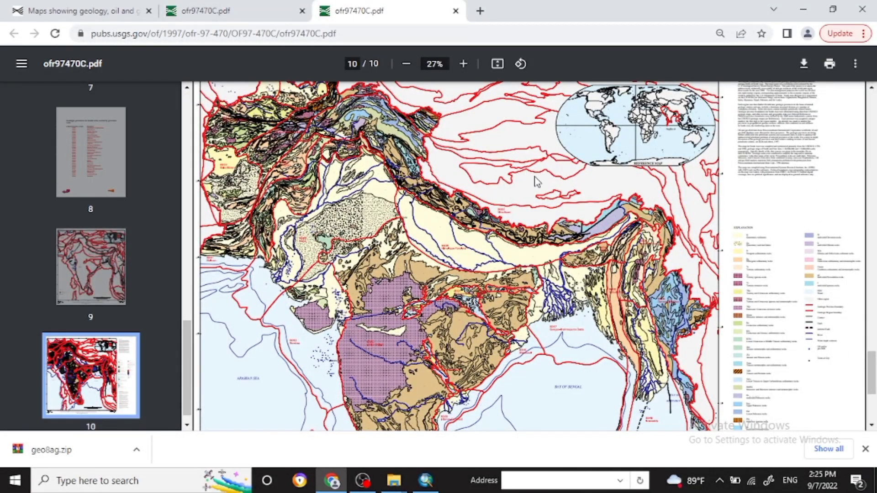
Step: Enlarge the coloured geologic map of South Asia to 100% and examine its northwestern provinces
scroll(617, 231, "down", 2)
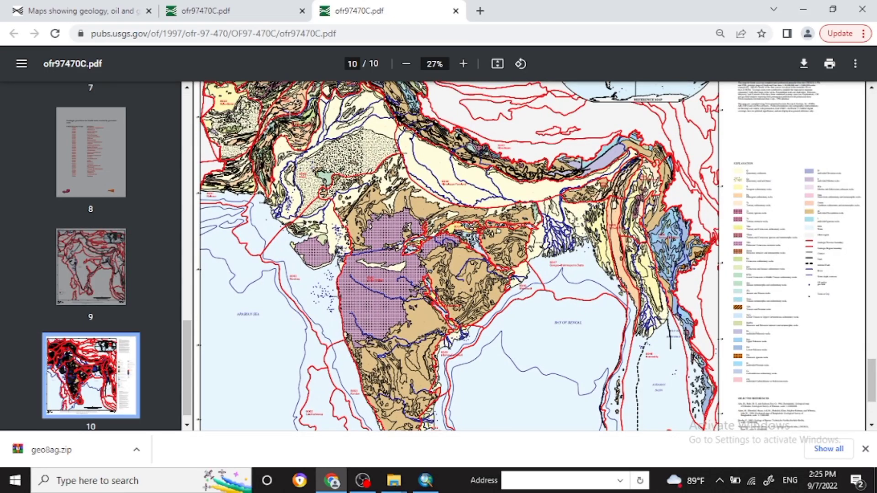
left_click(464, 64)
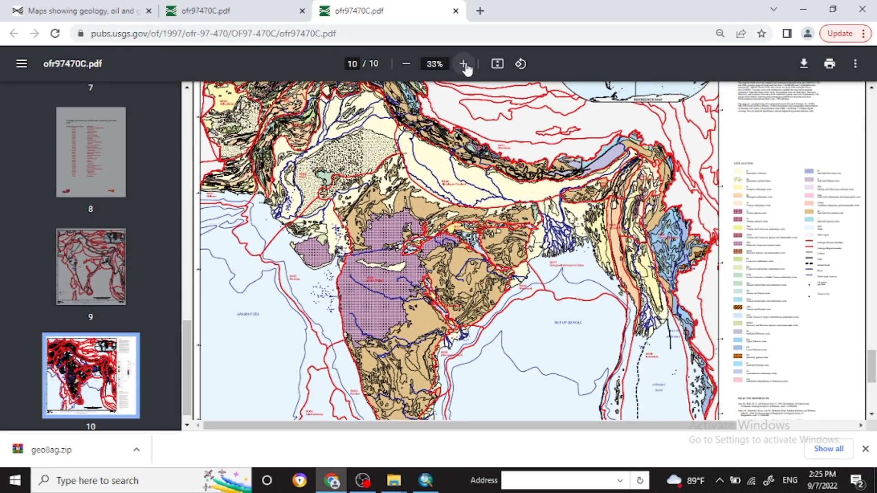
left_click(464, 64)
left_click(463, 64)
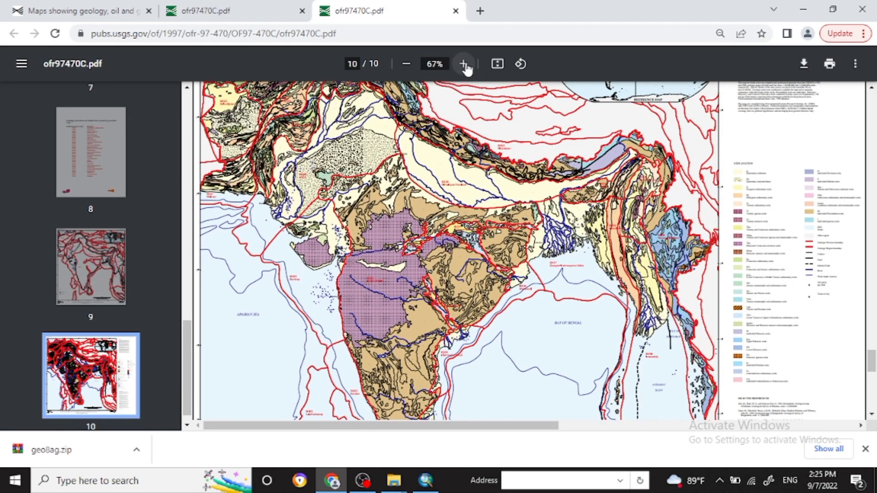
left_click(464, 64)
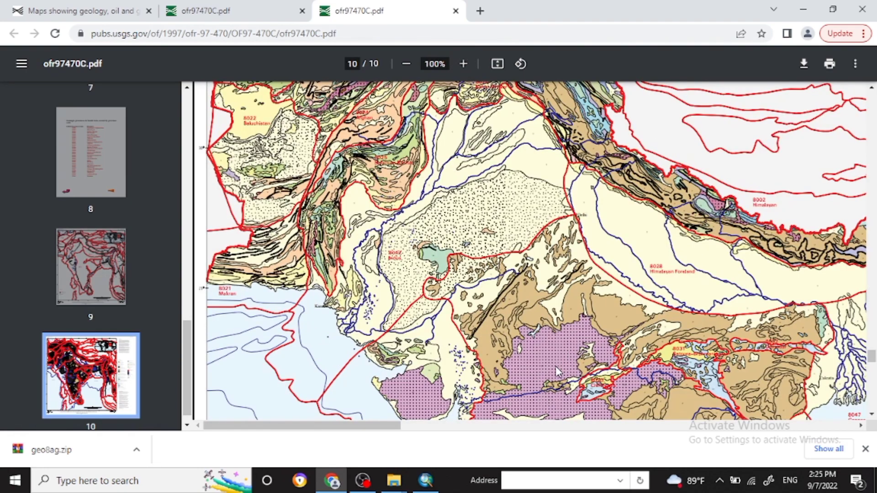
scroll(402, 424, "up", 3)
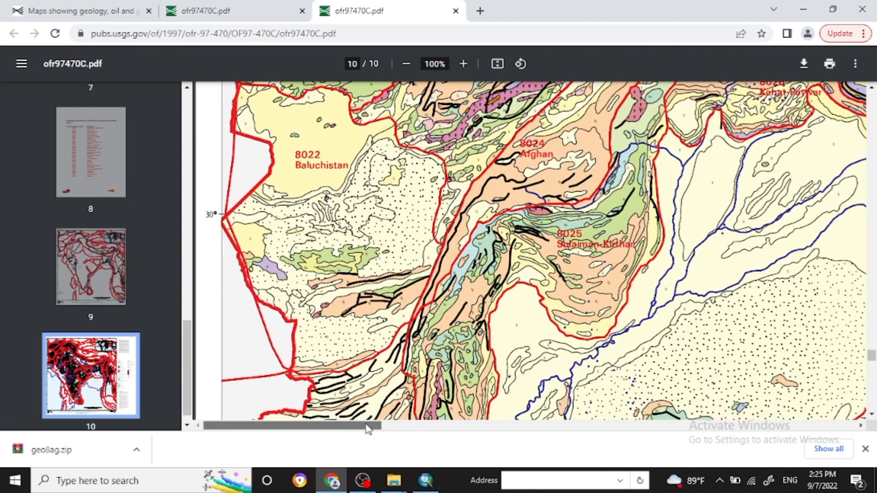
Step: Examine the introduction, the rock-unit explanation and the selected references beside the geologic map
left_click_drag(368, 431, 822, 432)
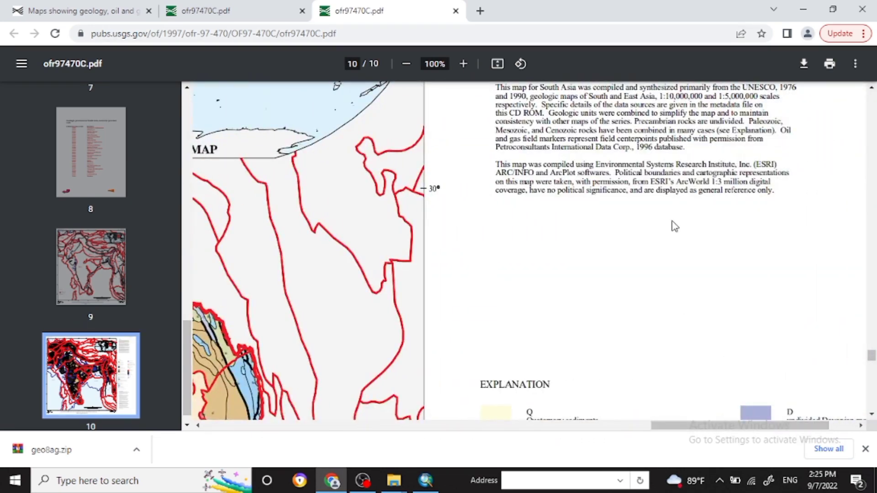
scroll(675, 226, "up", 6)
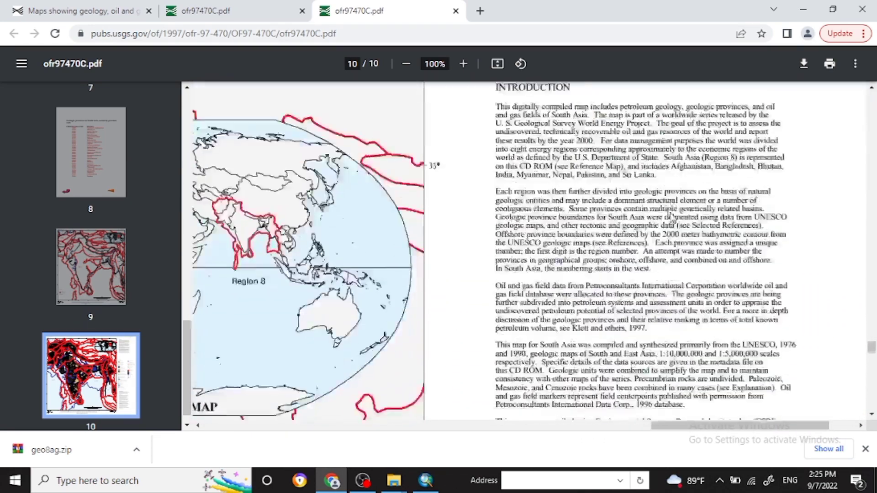
scroll(670, 216, "down", 12)
scroll(658, 217, "up", 1)
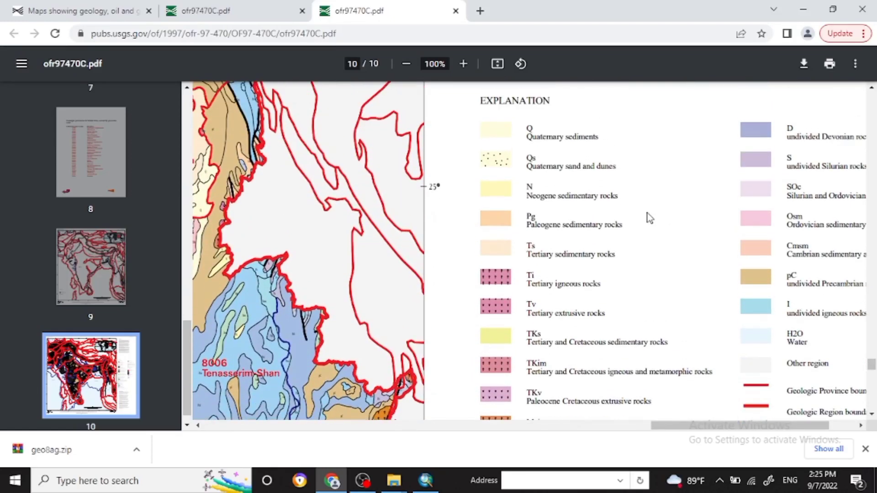
scroll(649, 218, "up", 1)
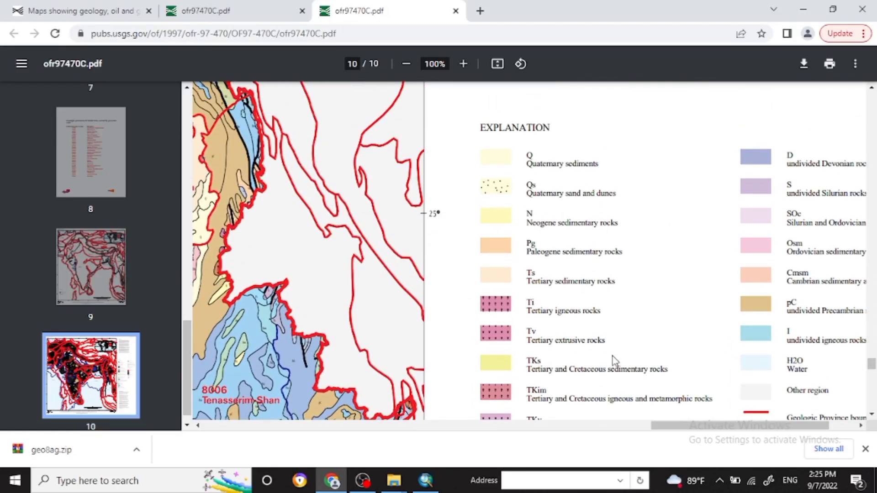
scroll(607, 355, "down", 10)
scroll(606, 354, "down", 16)
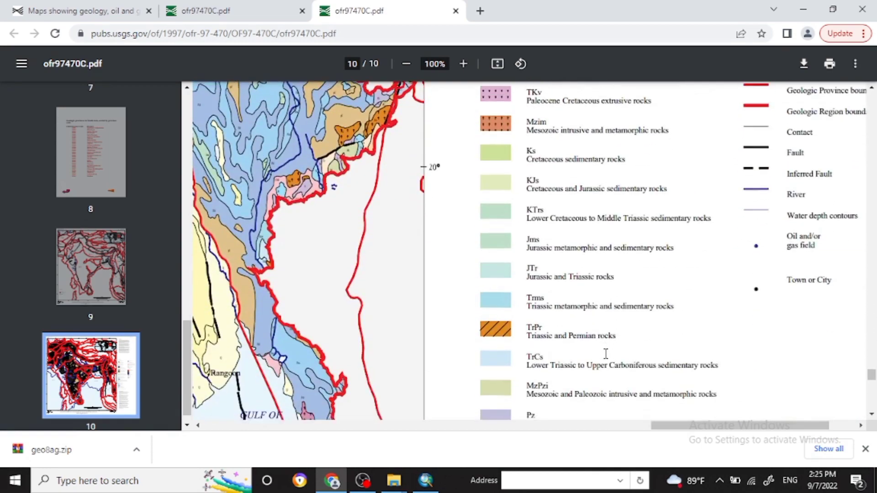
scroll(606, 354, "up", 20)
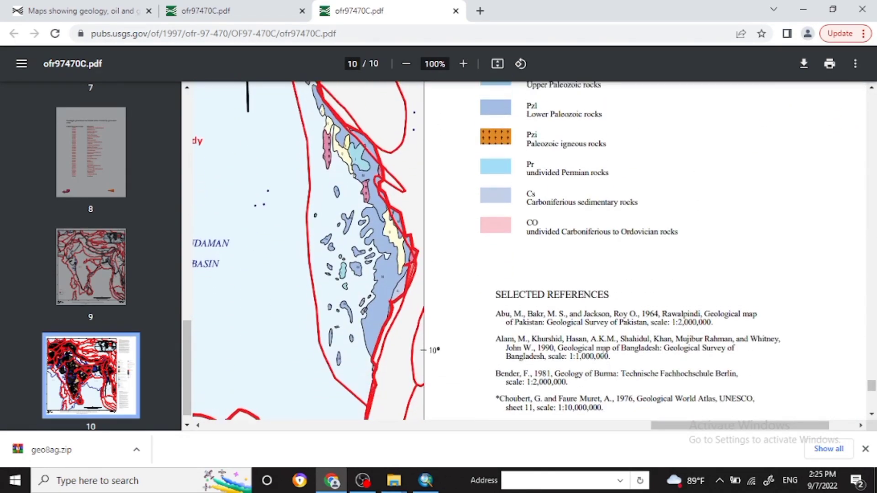
scroll(519, 320, "up", 5)
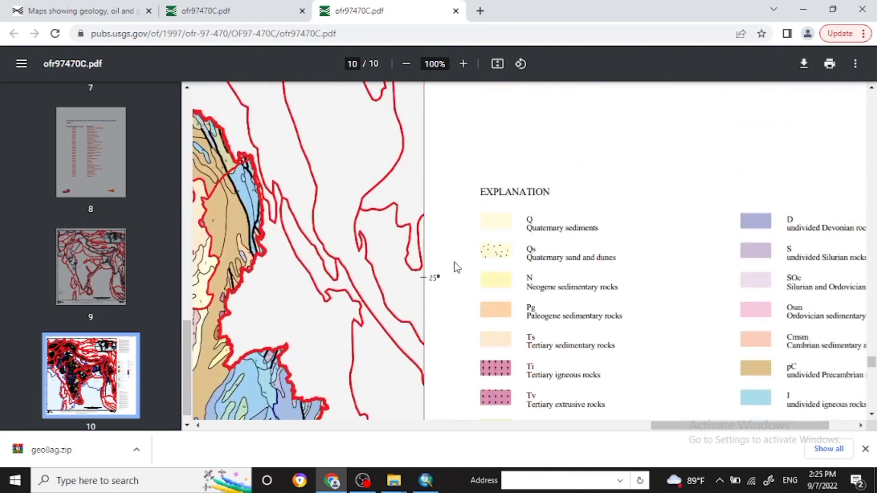
Step: Reduce the report's zoom to 75% and view the map's explanation and the Himalayan and Burma provinces
left_click(414, 69)
left_click(414, 68)
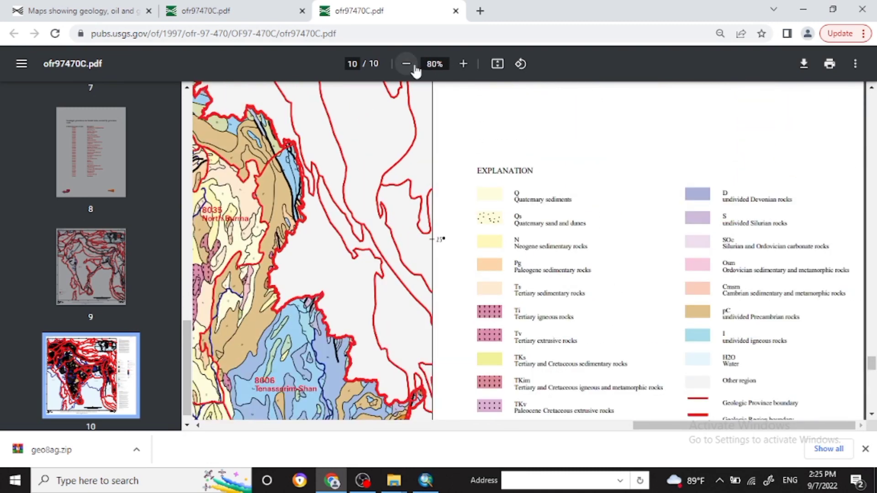
left_click(415, 69)
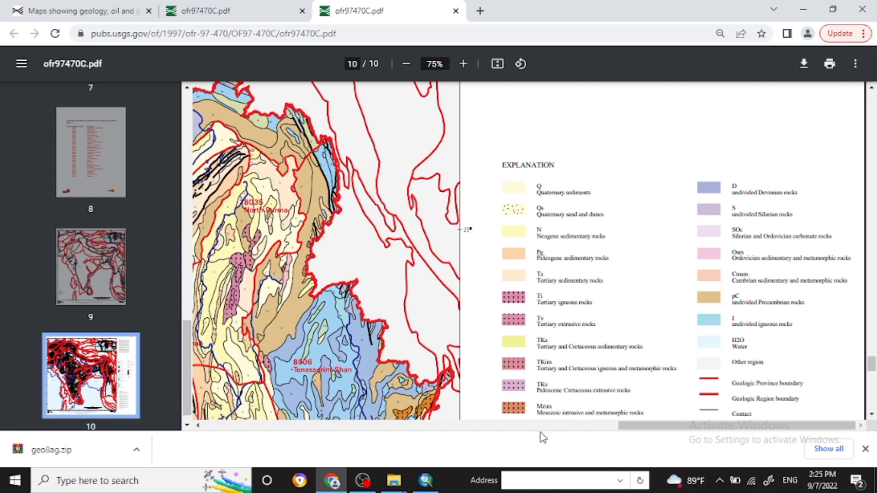
left_click_drag(629, 427, 472, 431)
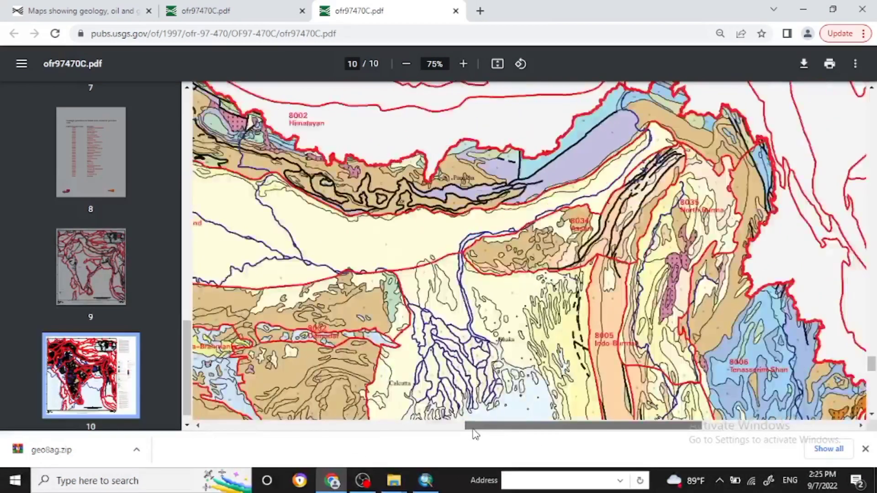
Step: Switch to File Explorer and move the geo8ag archive from Downloads into the Geology work folder on drive E, replacing the existing copy
mouse_move(426, 470)
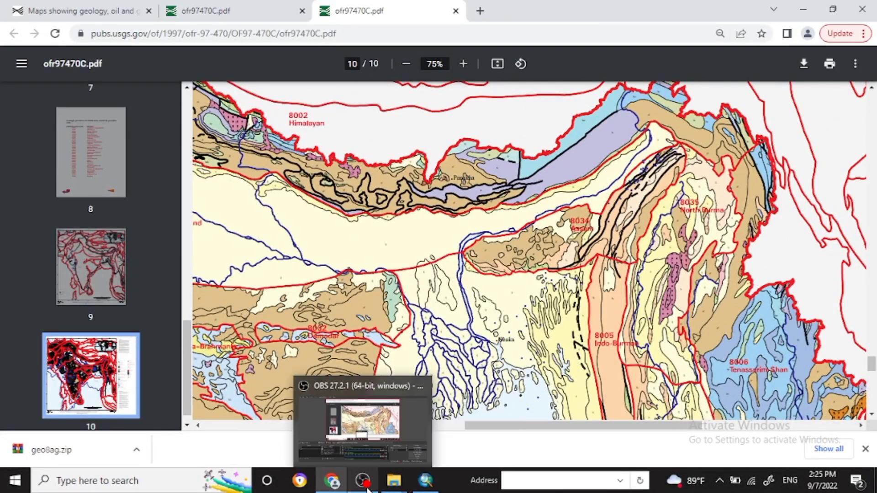
mouse_move(394, 479)
left_click(449, 433)
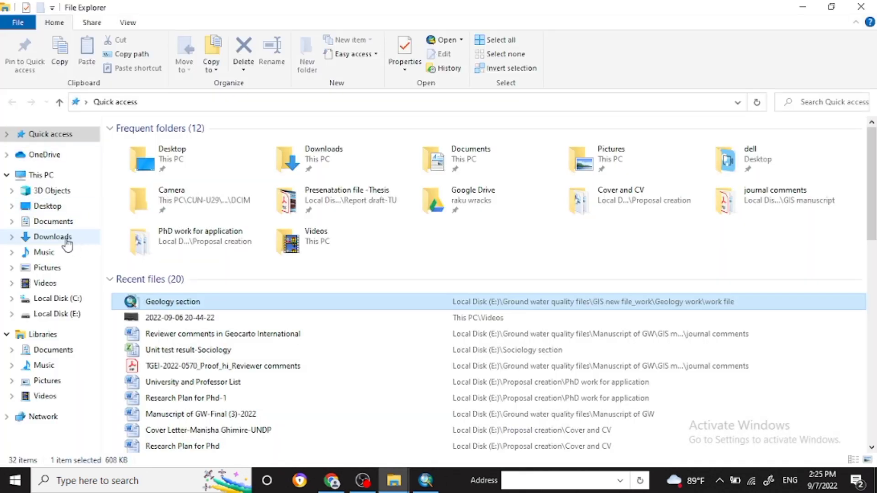
left_click(66, 240)
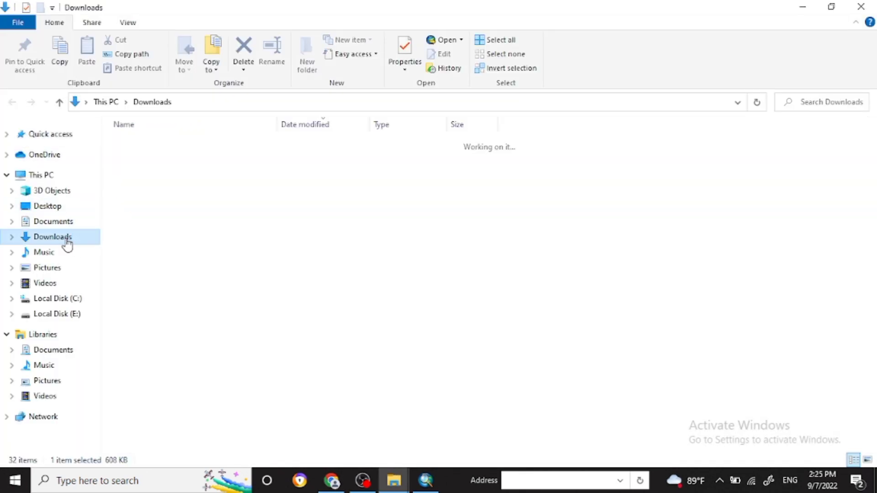
left_click(131, 167)
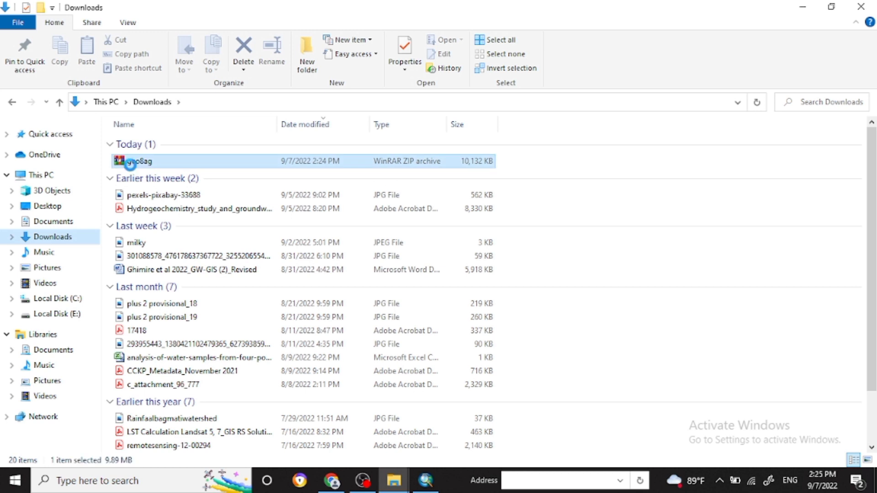
double_click(144, 162)
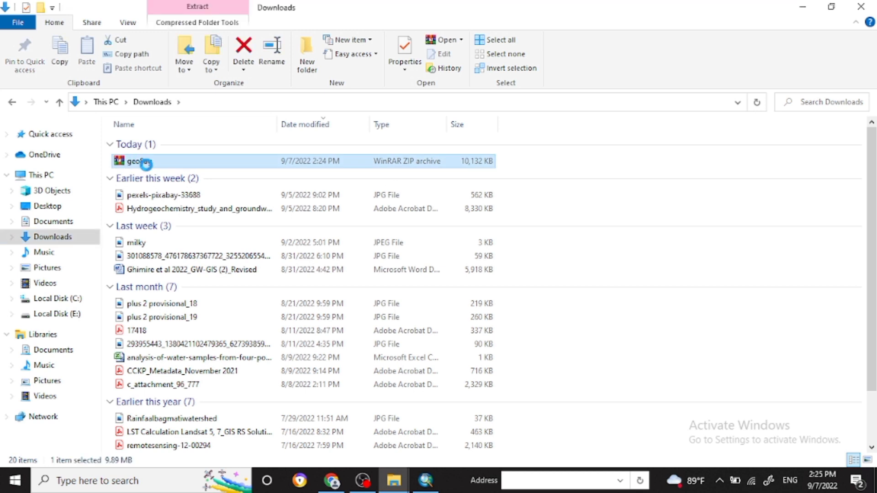
right_click(146, 164)
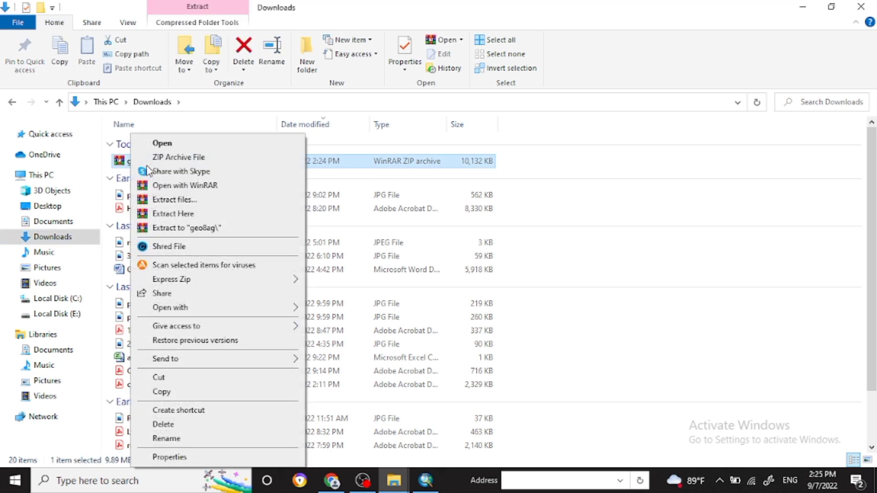
left_click(161, 379)
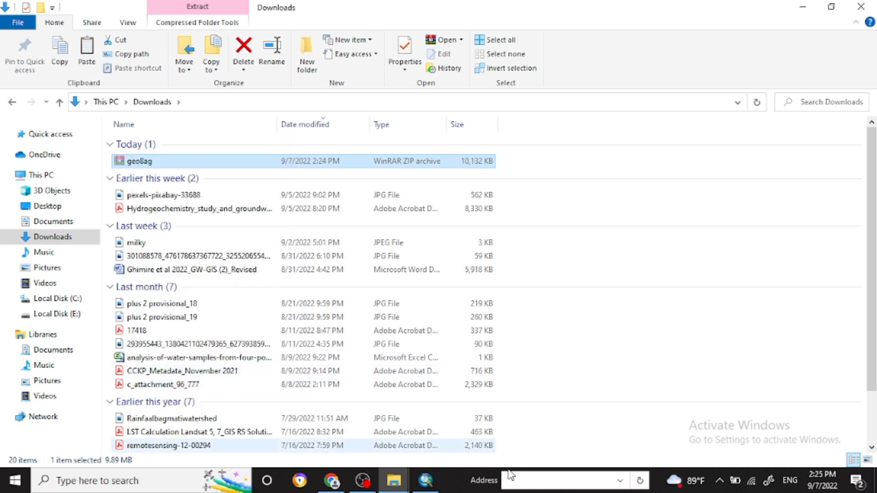
left_click(394, 481)
right_click(147, 198)
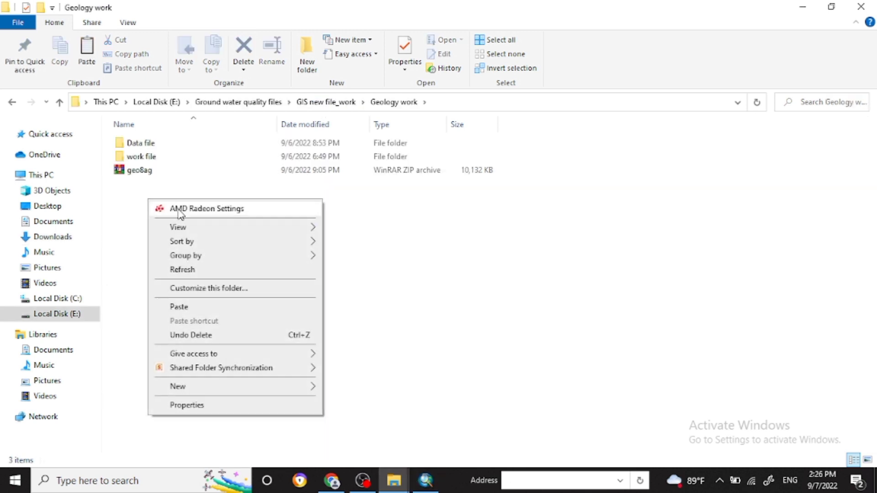
left_click(186, 307)
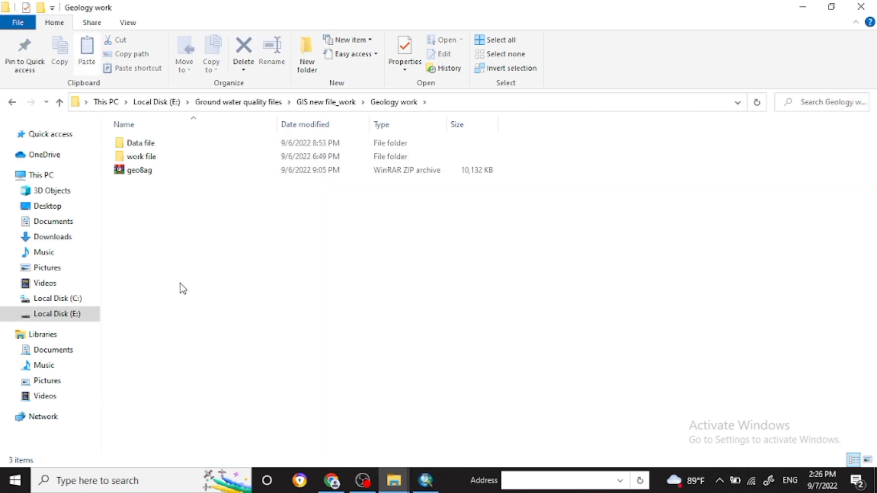
left_click(215, 135)
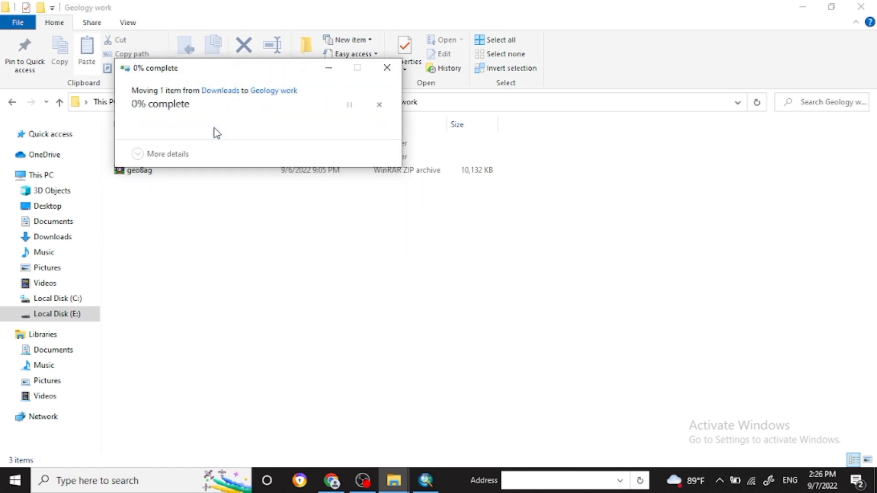
Step: Extract the geo8ag archive's contents directly into the Geology work folder
right_click(143, 180)
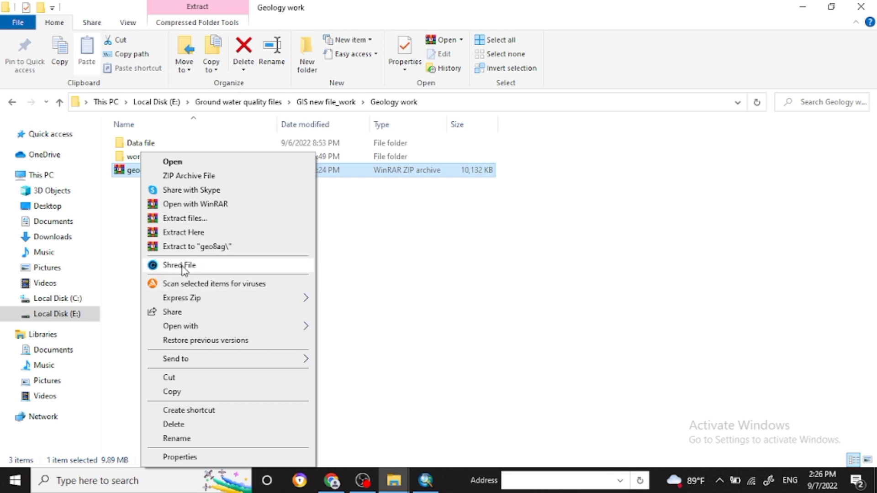
left_click(177, 234)
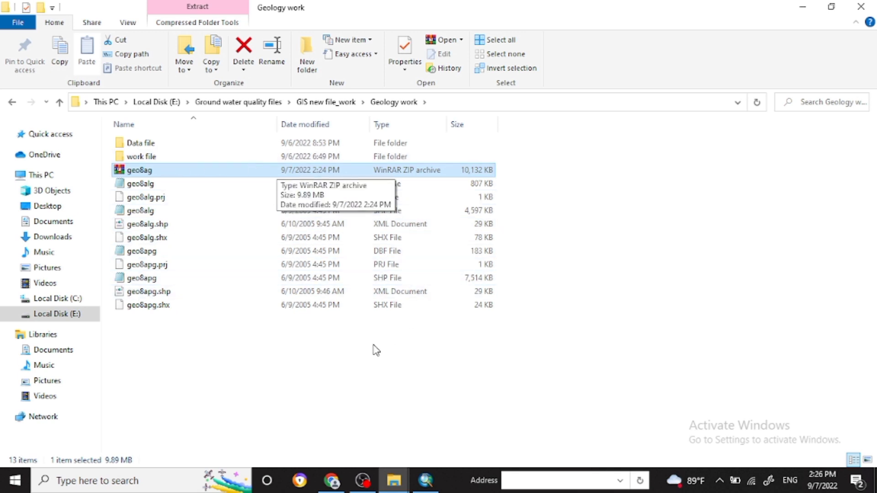
left_click(300, 380)
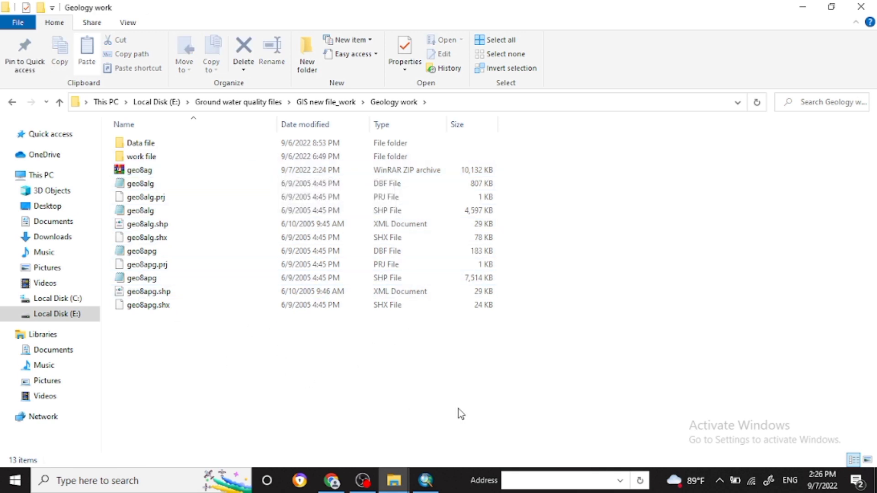
Step: Switch to ArcMap and add the geo8apg.shp shapefile from the Data file folder to the map
left_click(425, 480)
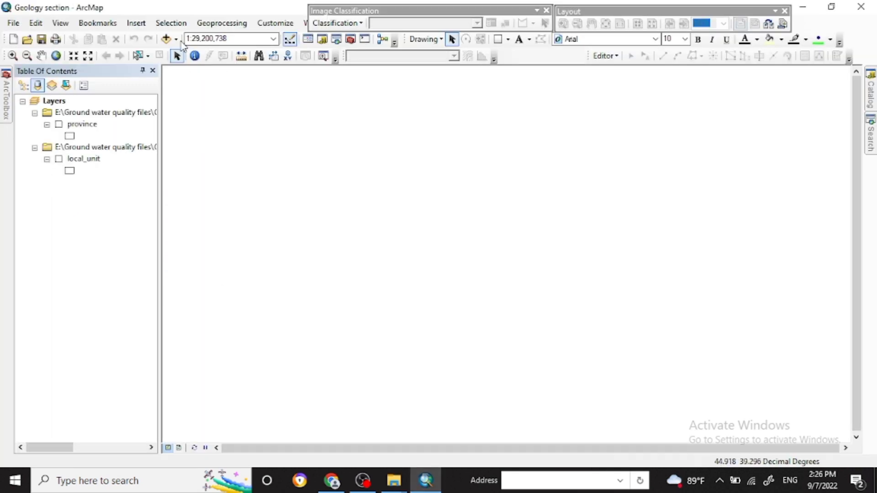
left_click(177, 40)
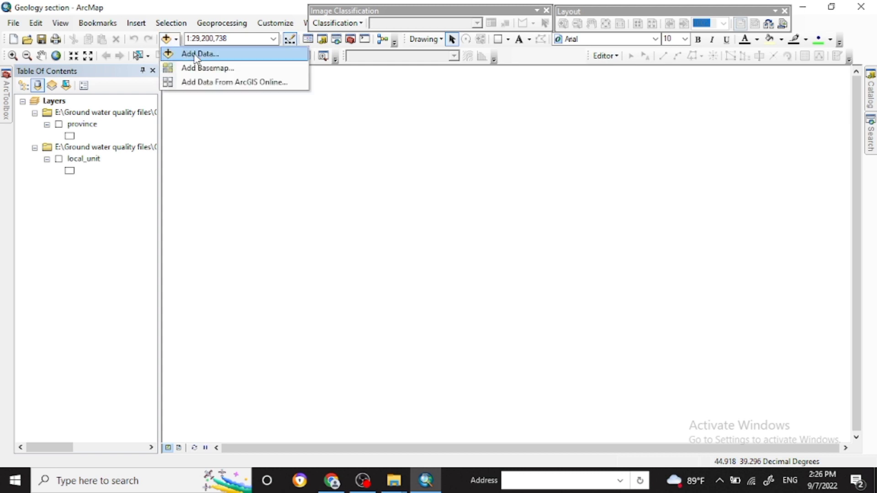
left_click(196, 53)
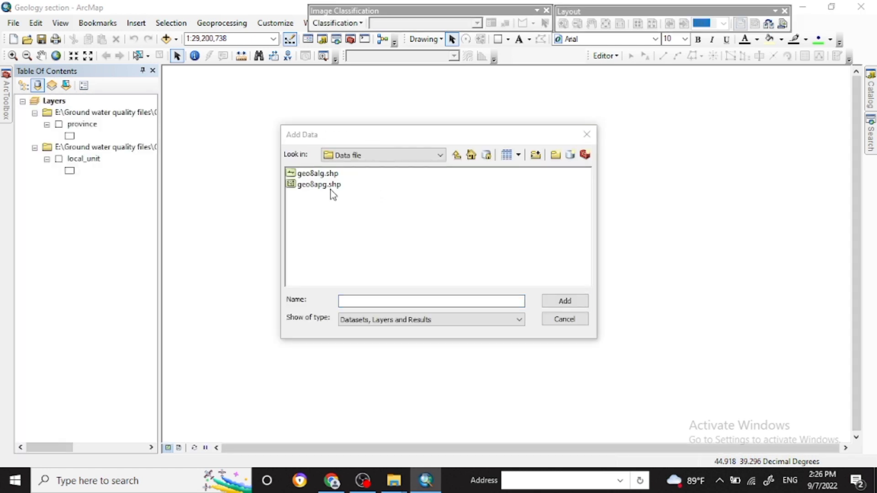
left_click(320, 185)
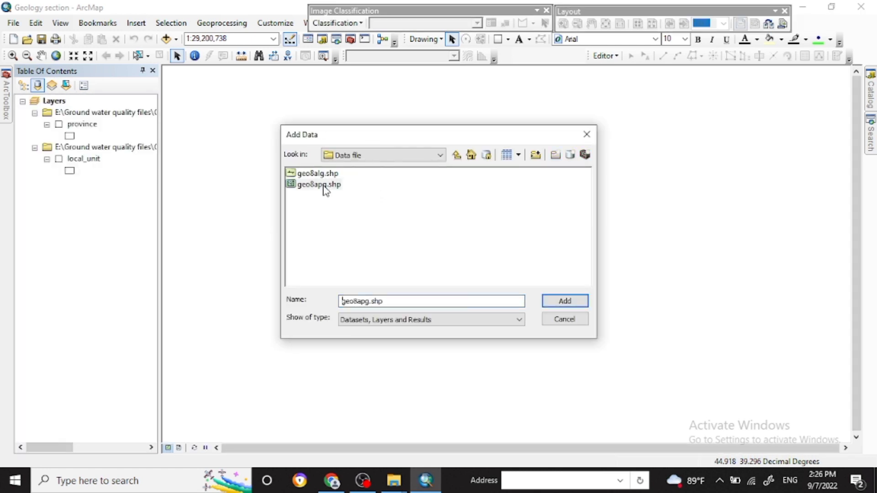
left_click(558, 304)
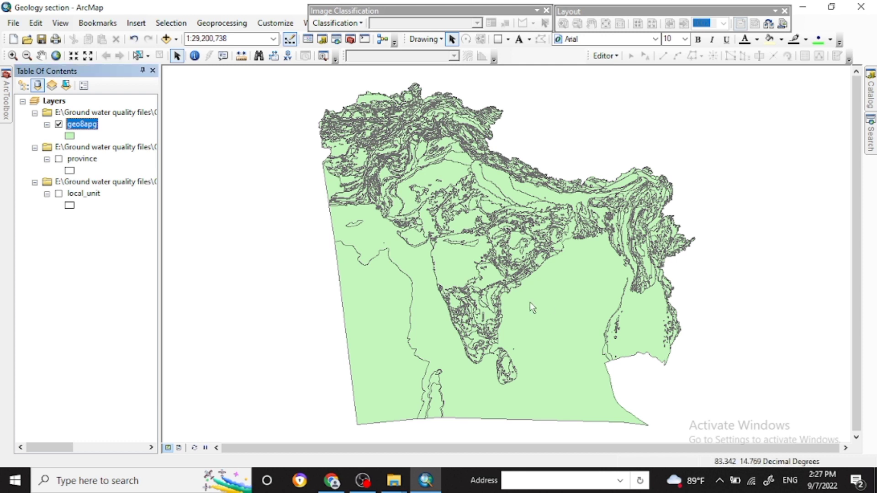
Step: Open the geo8apg layer's attribute table and go through its fields from AREA and PERIMETER to GLG
right_click(78, 129)
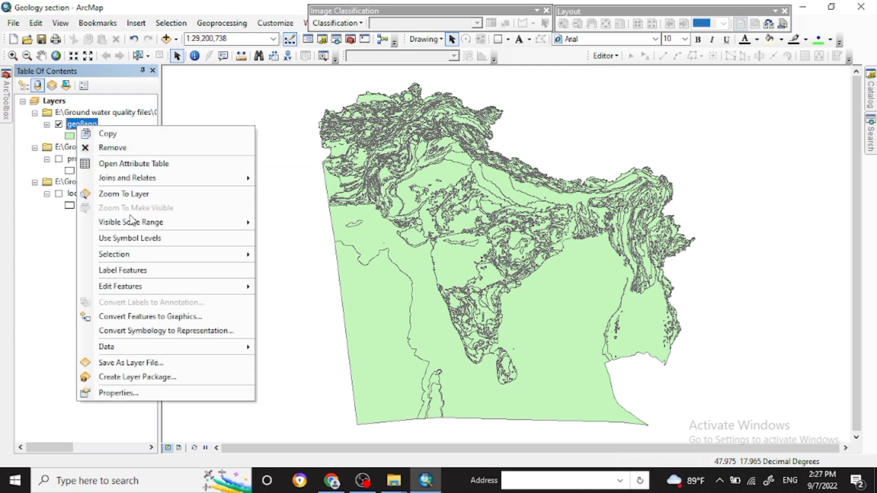
left_click(142, 165)
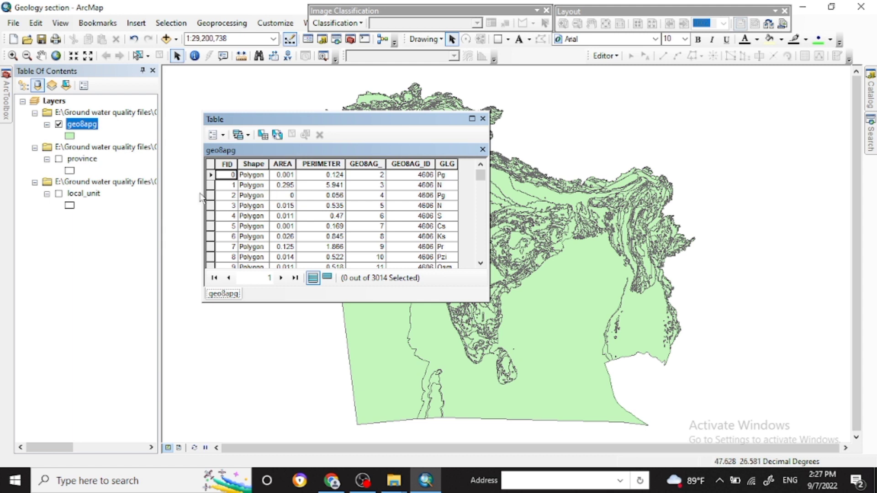
left_click(283, 163)
left_click(315, 164)
left_click(364, 164)
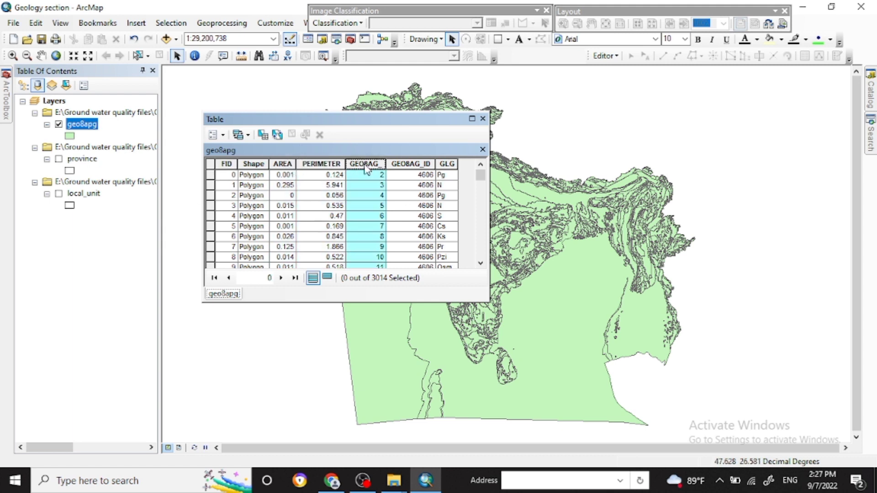
left_click(394, 164)
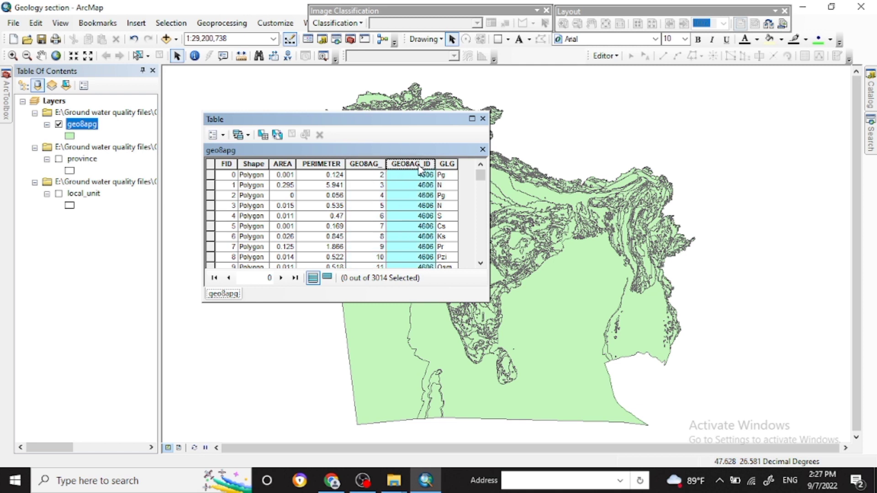
left_click(447, 163)
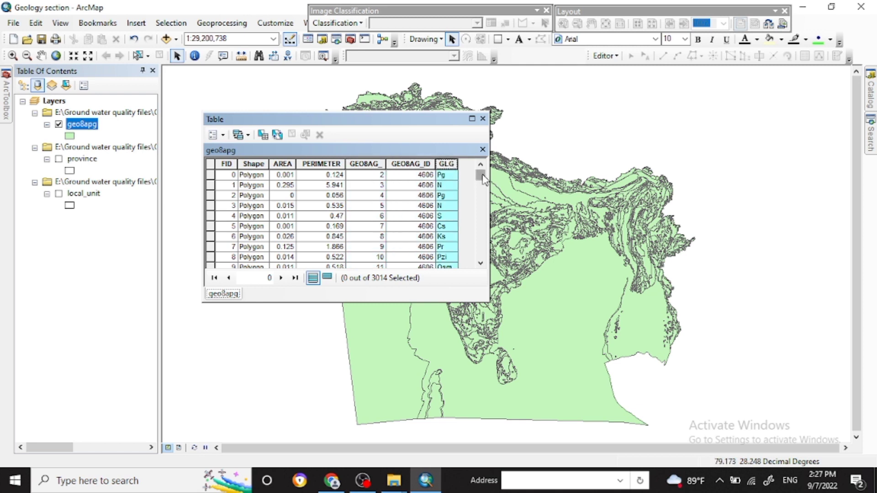
Step: Enlarge the geo8apg attribute table and examine the rock-unit codes in the GLG field across further records
left_click_drag(483, 178, 482, 198)
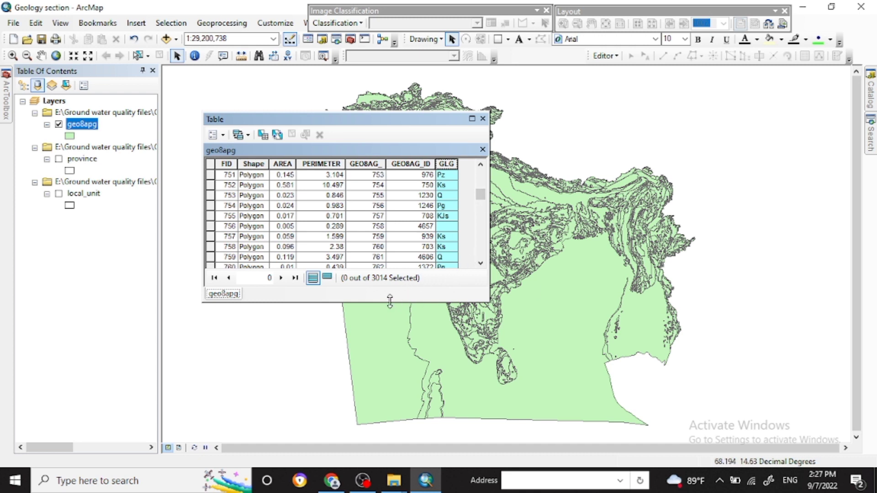
left_click_drag(390, 301, 389, 393)
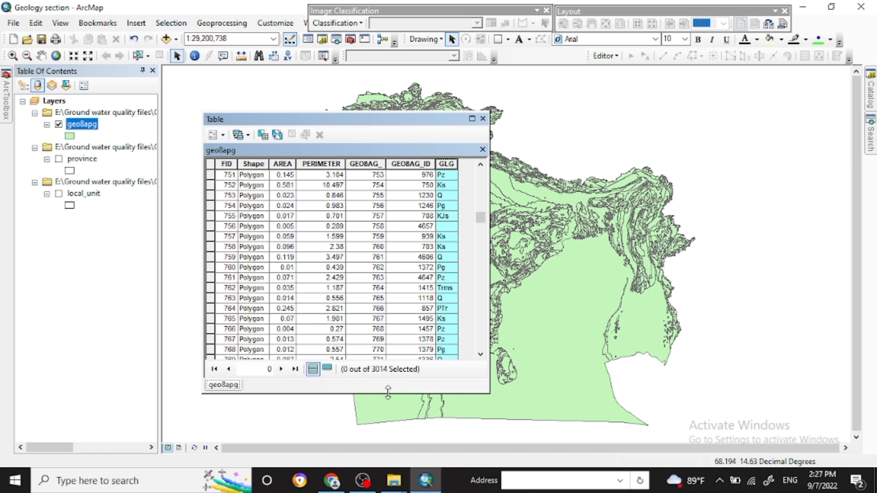
left_click(444, 196)
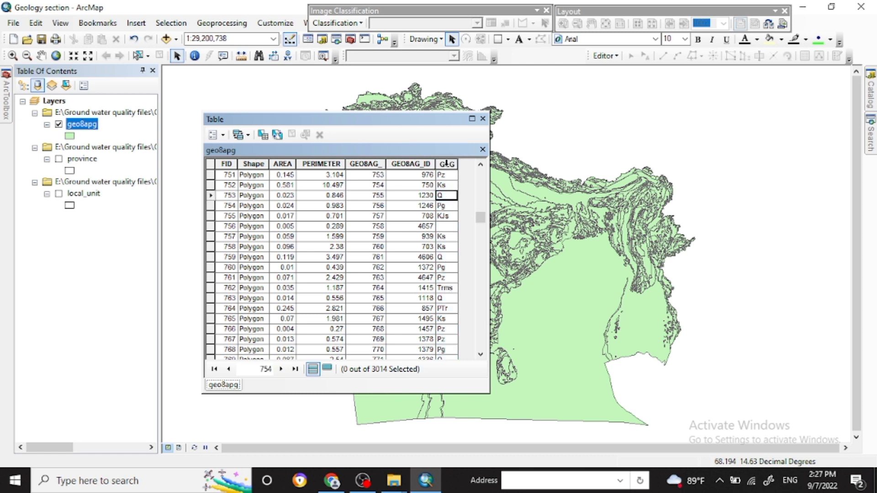
left_click(446, 164)
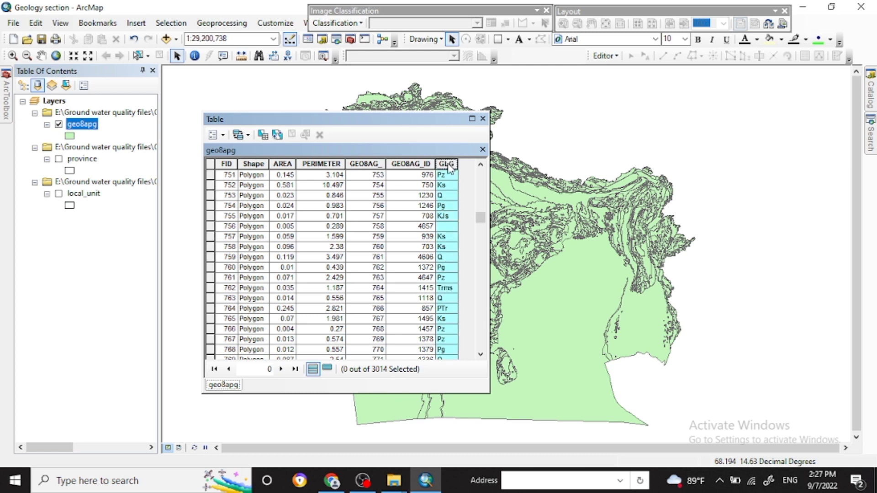
Step: Compare the GLG codes with the rock-unit explanation in the report PDF in Chrome, and close the attribute table in ArcMap
left_click(333, 480)
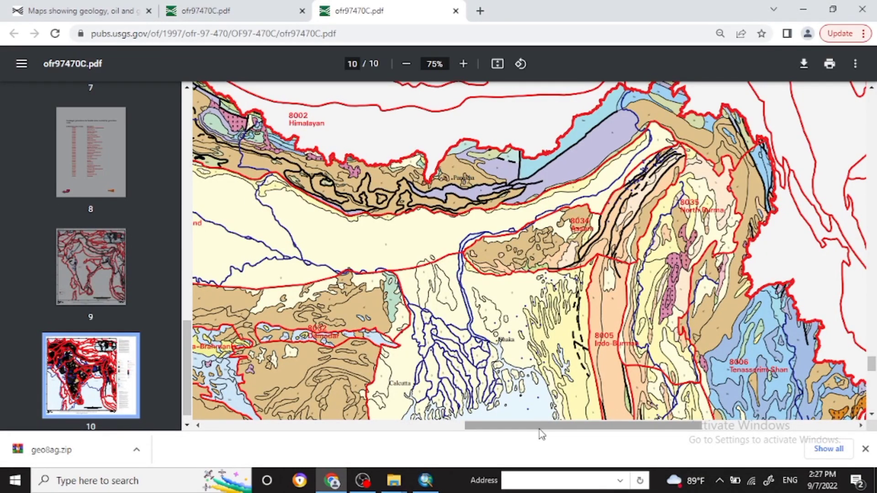
left_click_drag(540, 429, 807, 390)
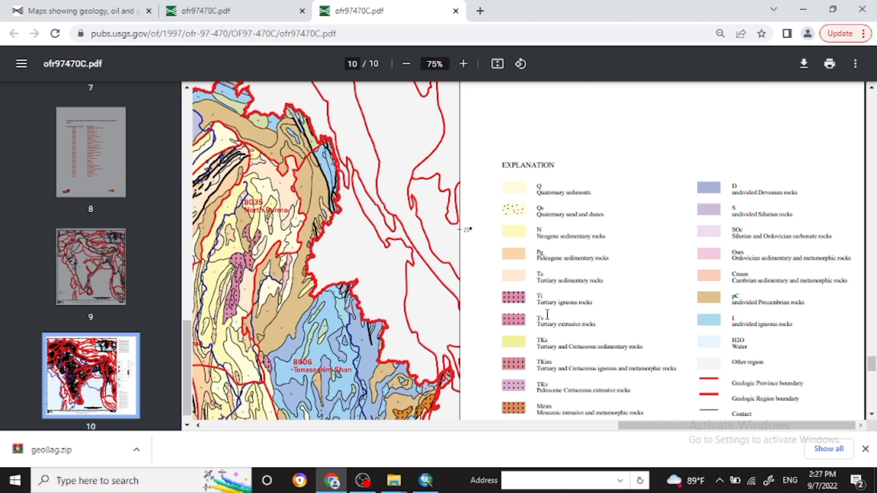
left_click(424, 482)
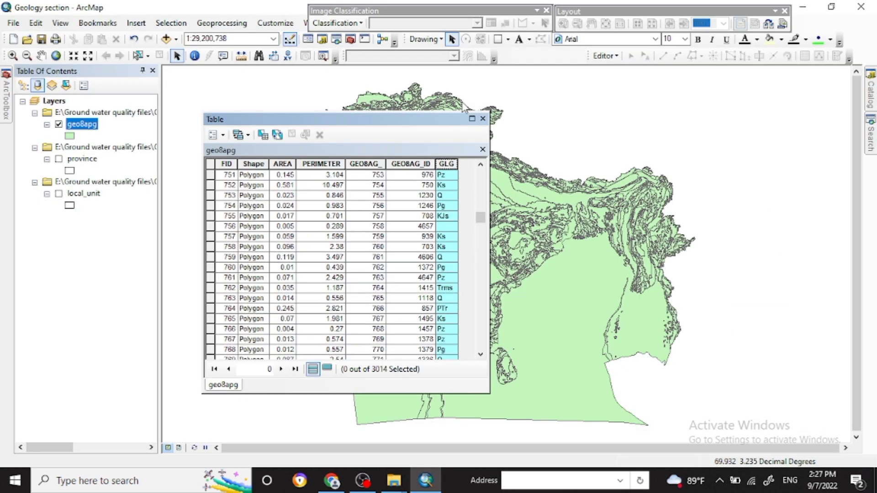
left_click(482, 119)
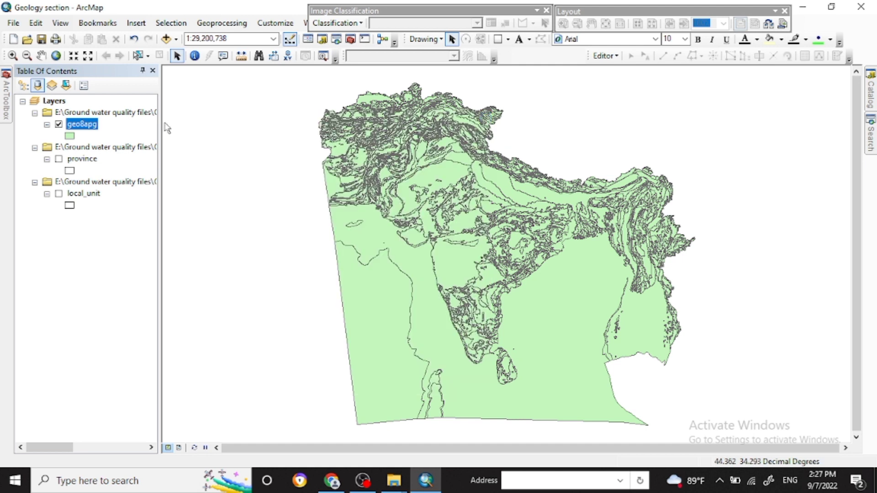
Step: Set the geo8apg layer's symbology to unique values of the GLG field and add all of its values
right_click(71, 126)
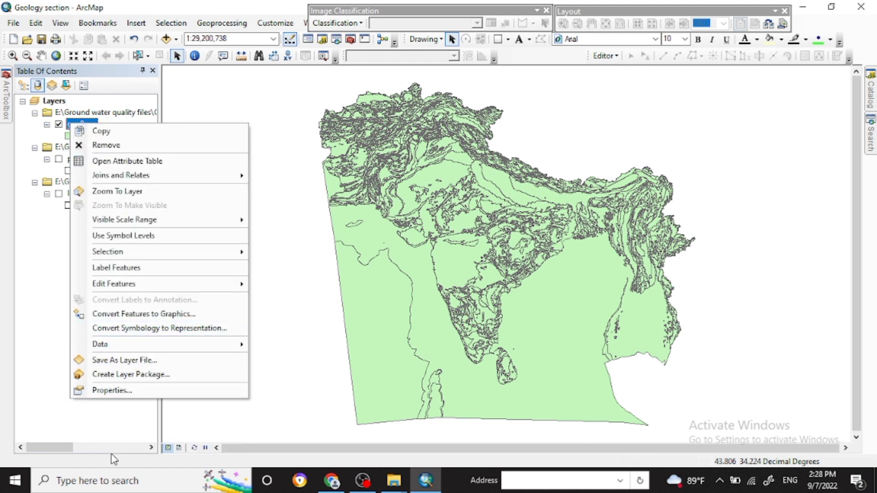
left_click(104, 391)
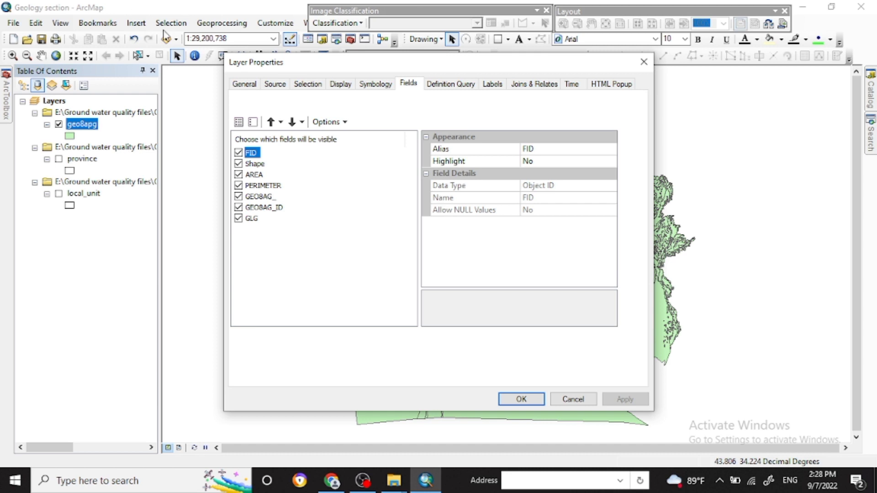
left_click(364, 86)
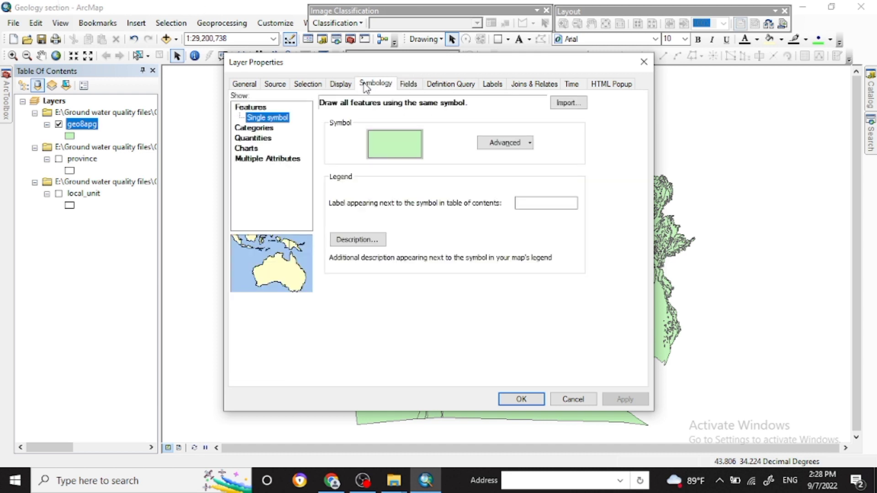
left_click(271, 131)
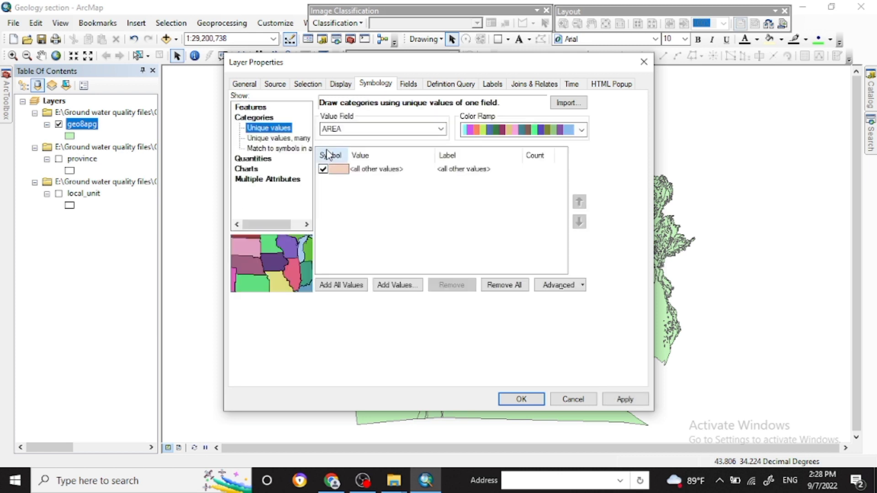
left_click(341, 285)
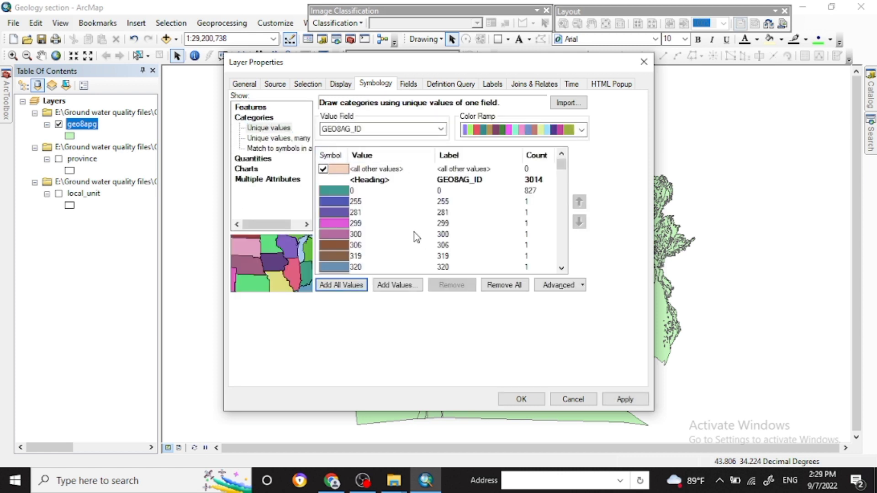
left_click(441, 129)
left_click(378, 175)
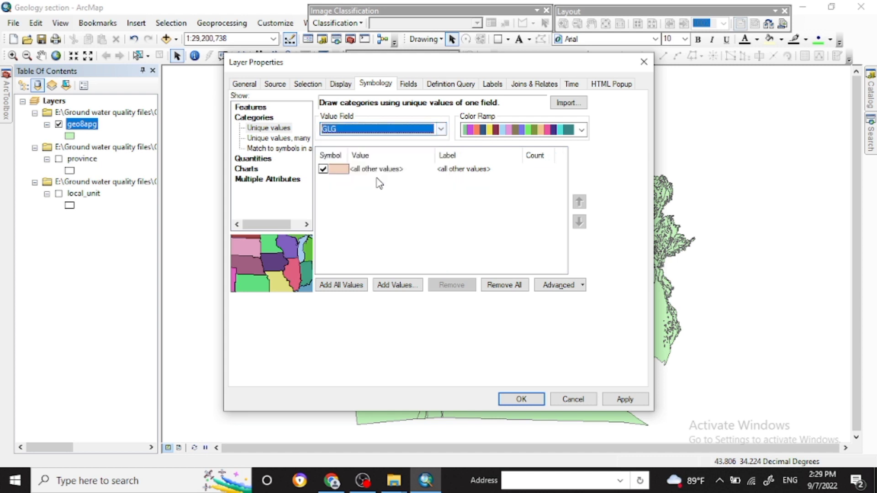
left_click(338, 285)
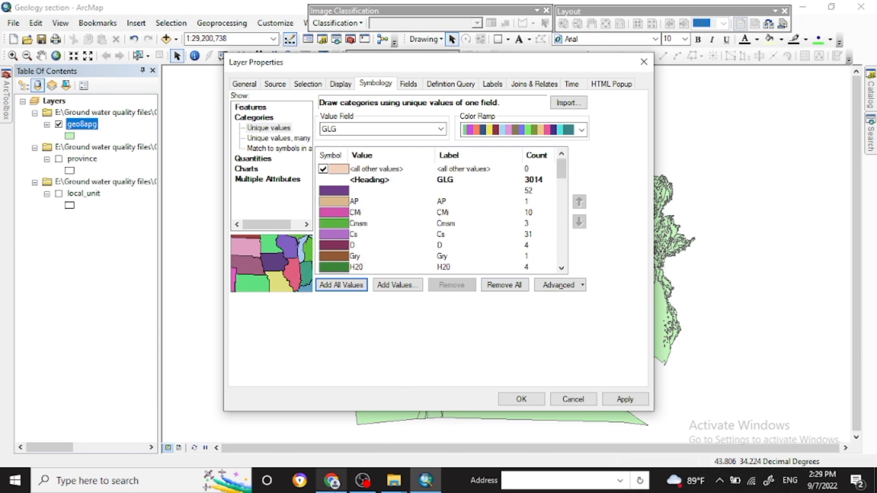
Step: Check the rock-unit explanation in the report PDF in Chrome, and in ArcMap exclude <all other values> and apply the GLG symbology
mouse_move(346, 490)
left_click(338, 425)
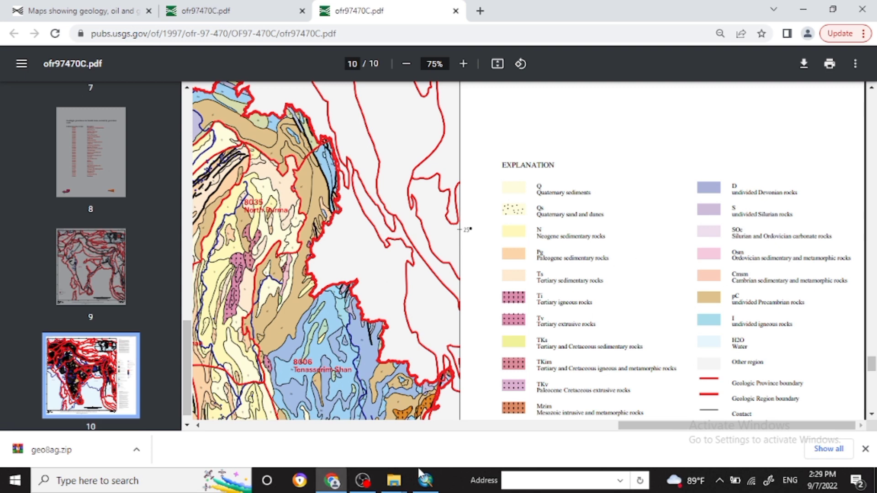
left_click(425, 483)
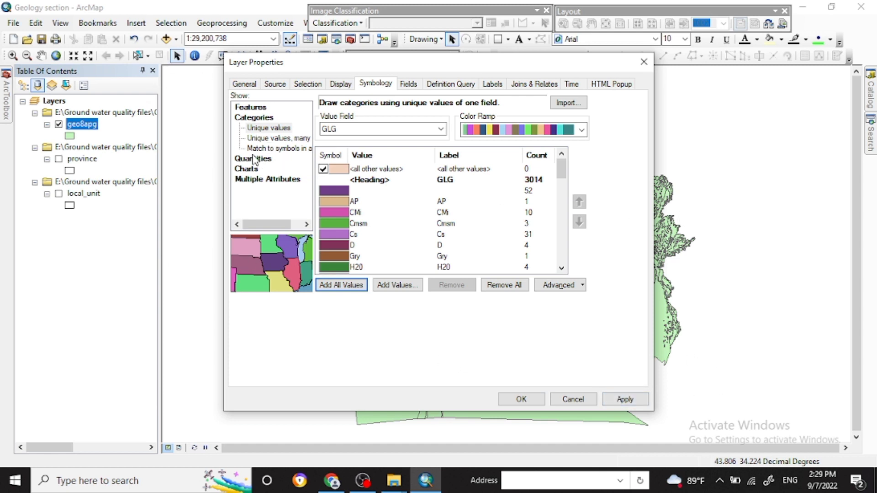
left_click(328, 173)
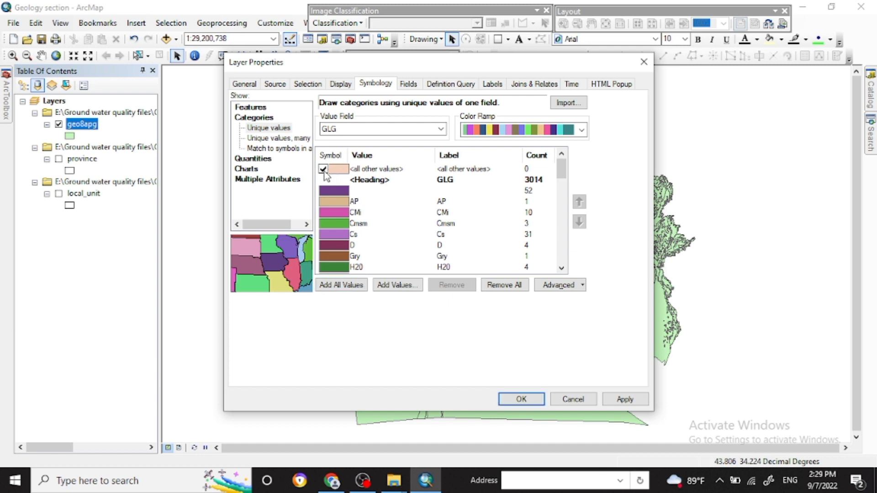
left_click(324, 170)
left_click(624, 400)
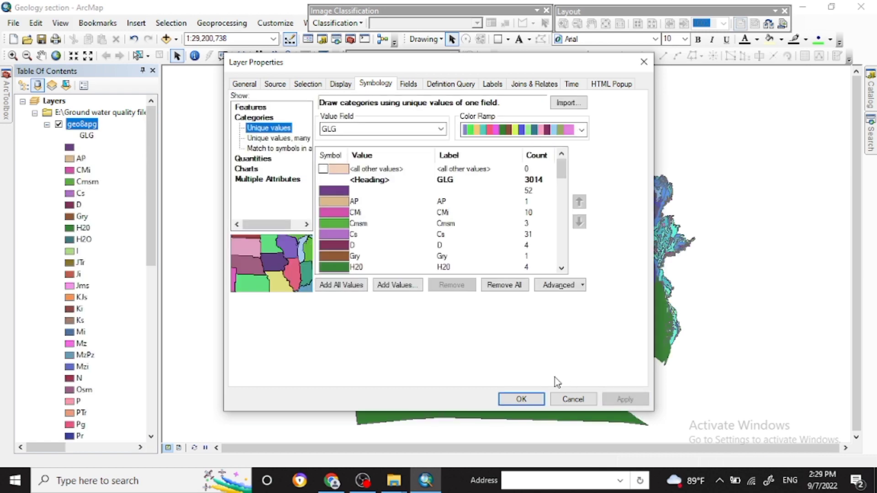
left_click(520, 405)
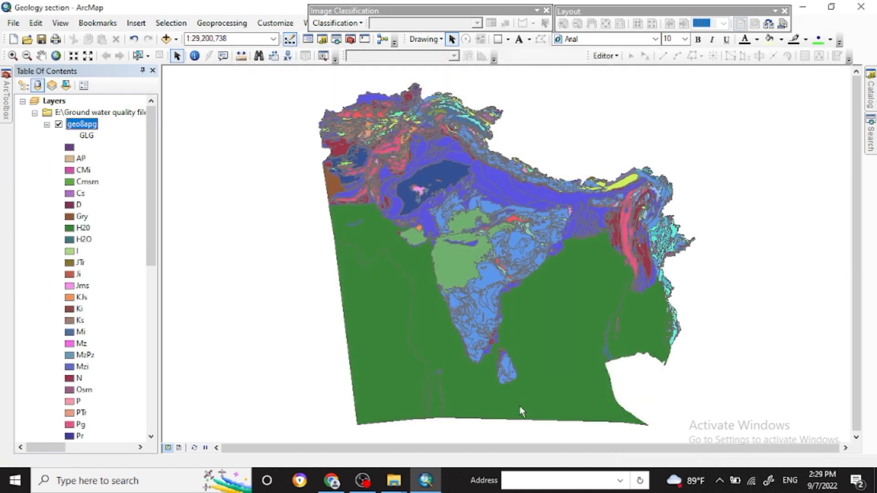
Step: Try several multicolour ramps on geo8apg's GLG categories and apply the last one chosen to the layer
right_click(92, 129)
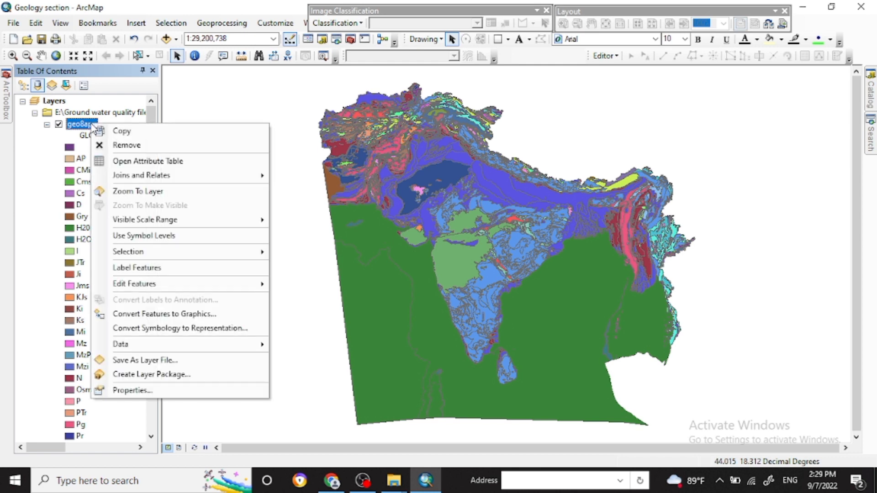
left_click(133, 391)
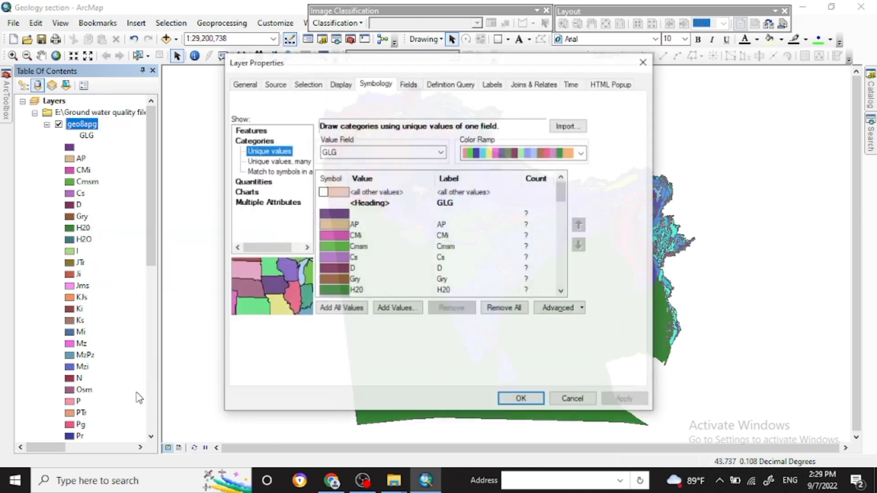
left_click(582, 153)
scroll(582, 336, "down", 1)
left_click(518, 228)
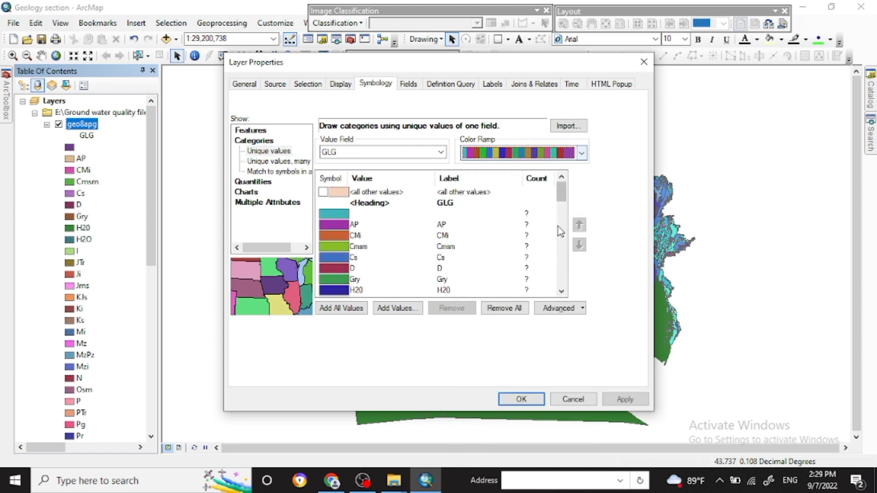
left_click(581, 153)
left_click(519, 207)
left_click_drag(503, 64, 494, 80)
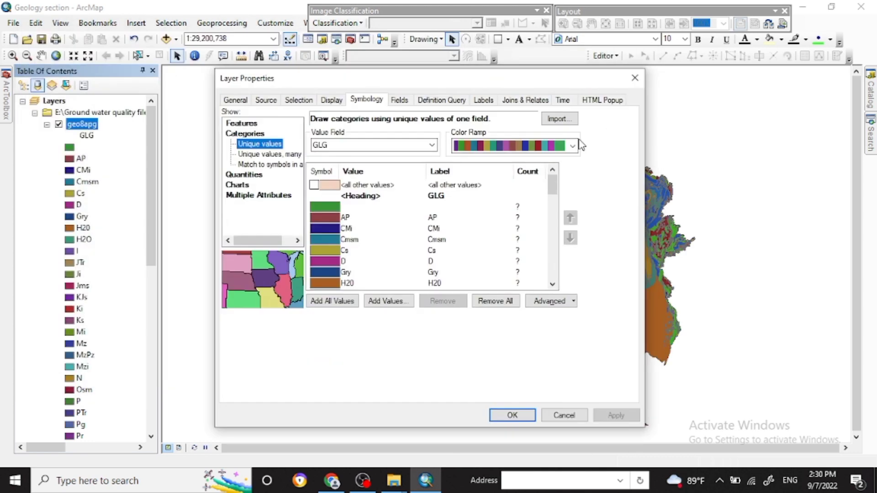
left_click(572, 146)
left_click(554, 206)
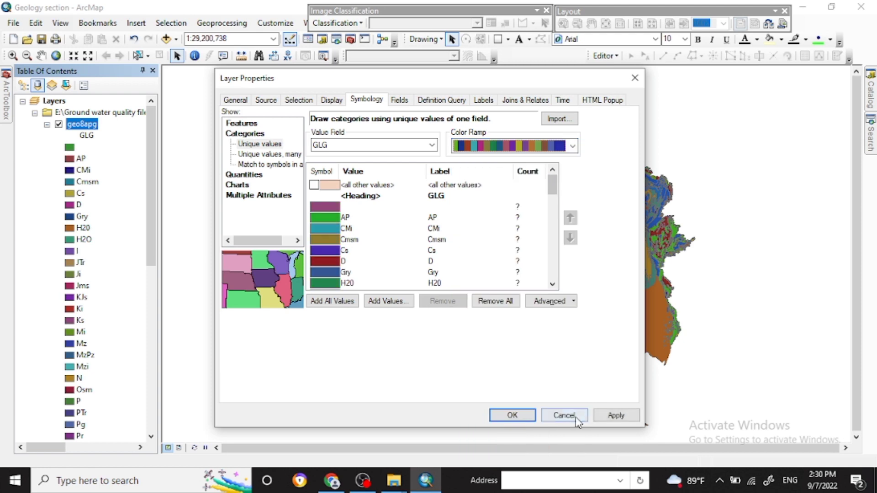
left_click(603, 416)
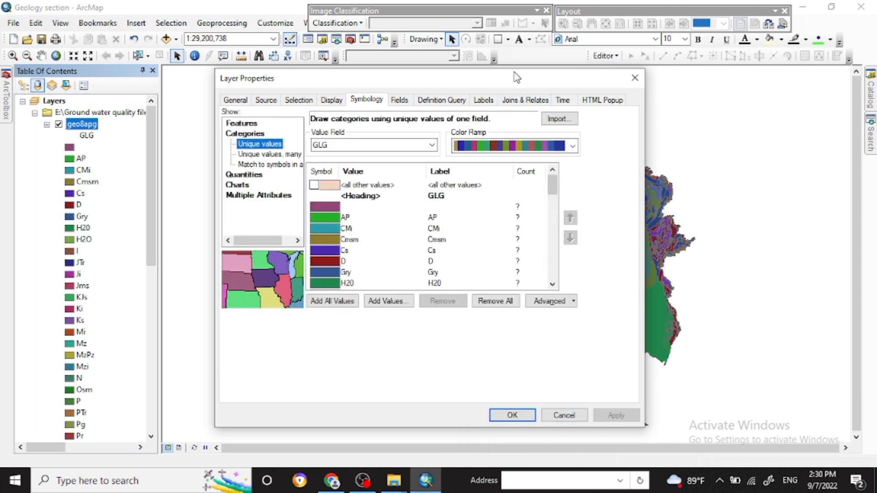
left_click_drag(517, 82, 311, 73)
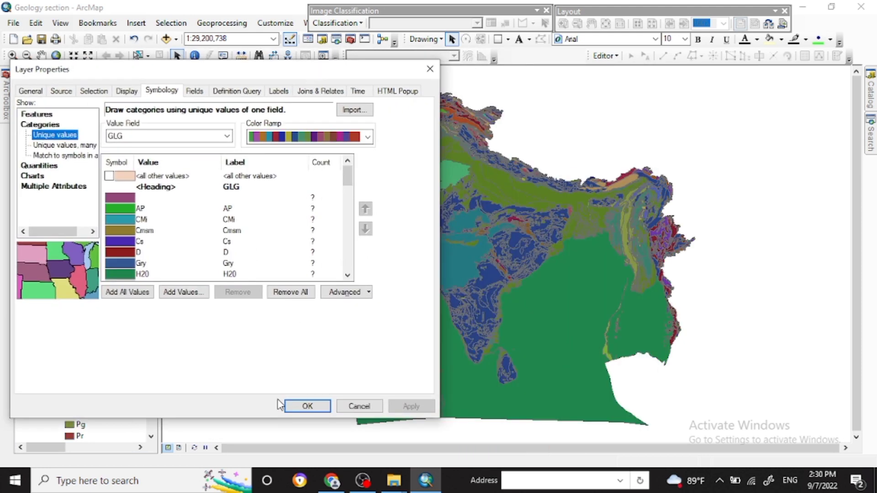
left_click(310, 407)
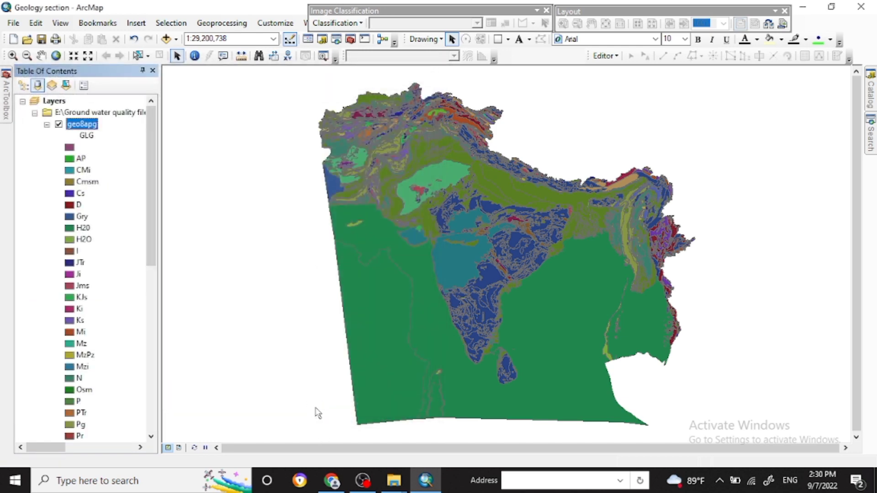
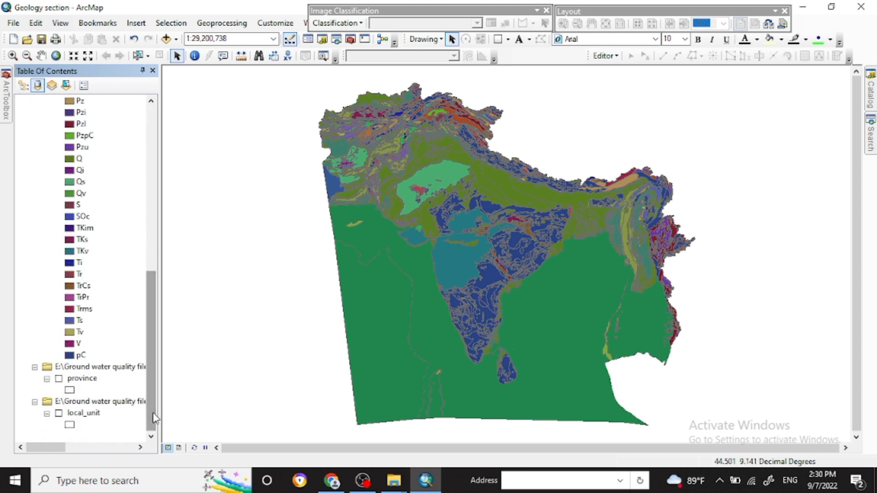
Step: Turn on the province layer and give its symbol a red outline with a width of 2
left_click(59, 379)
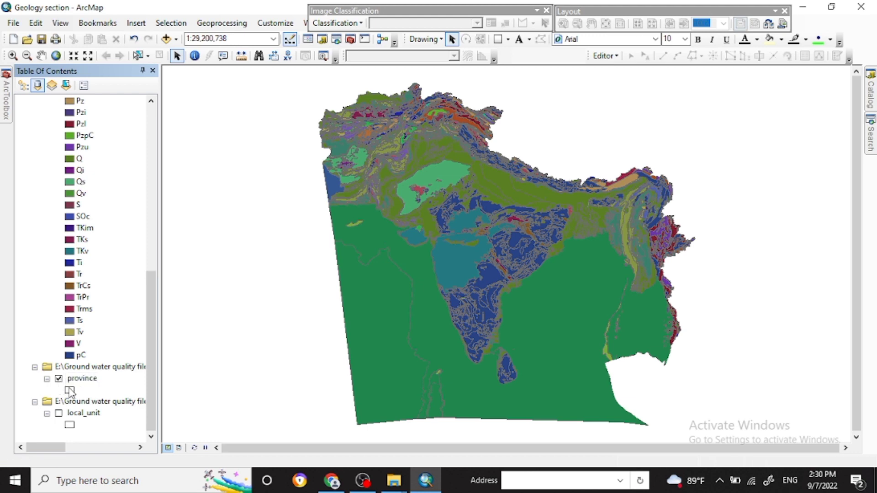
left_click(70, 391)
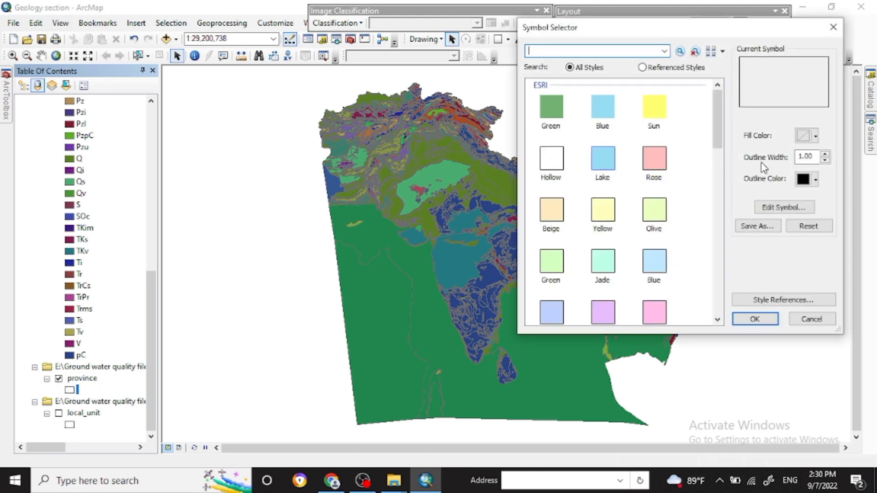
left_click(825, 154)
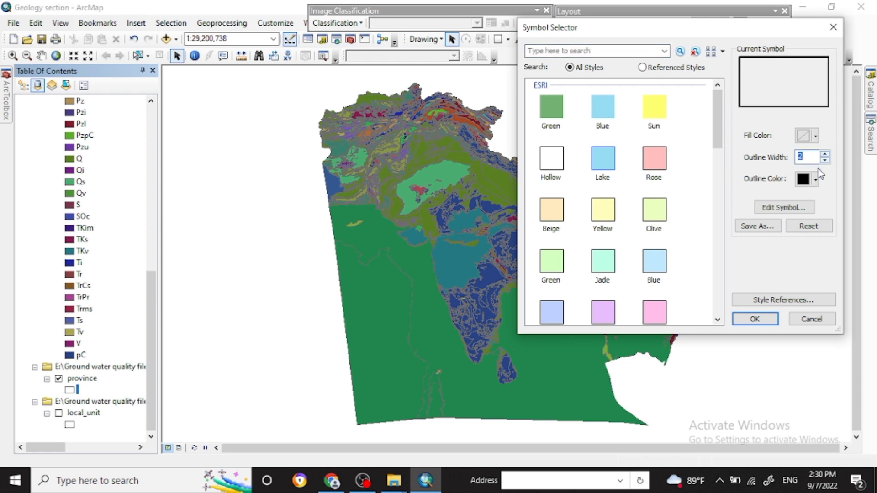
left_click(815, 180)
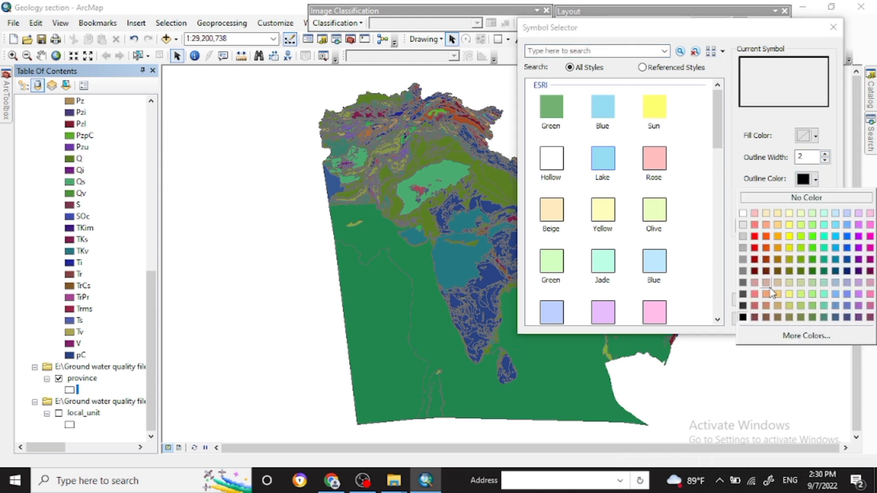
left_click(764, 260)
left_click(754, 320)
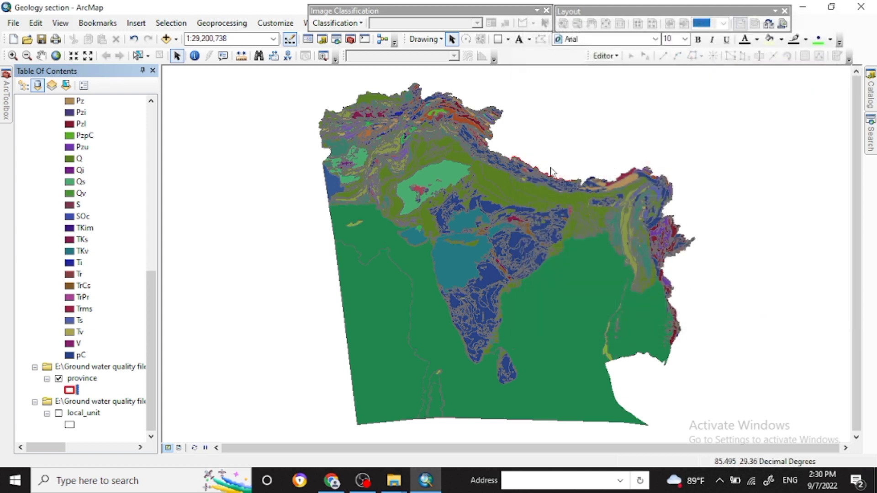
left_click(80, 379)
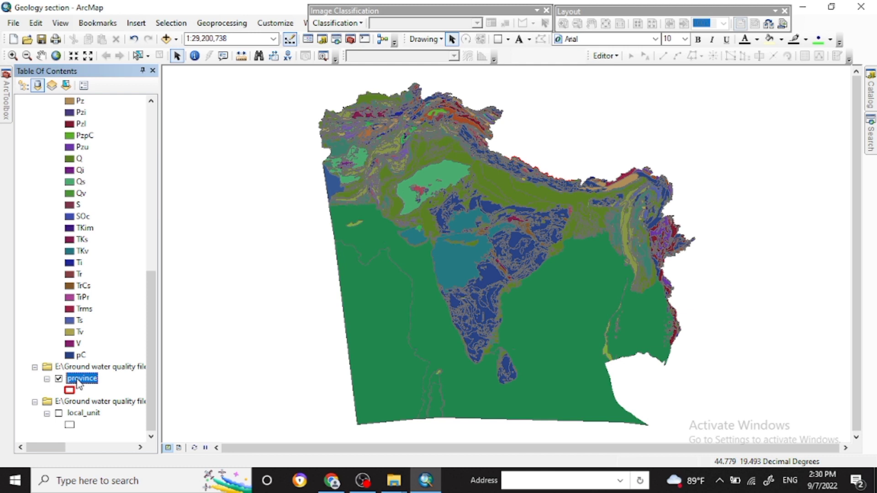
right_click(77, 383)
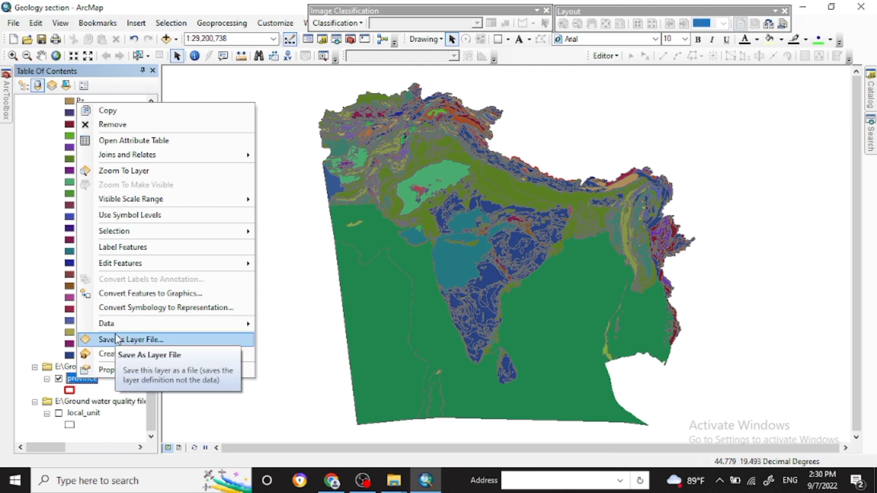
left_click(120, 175)
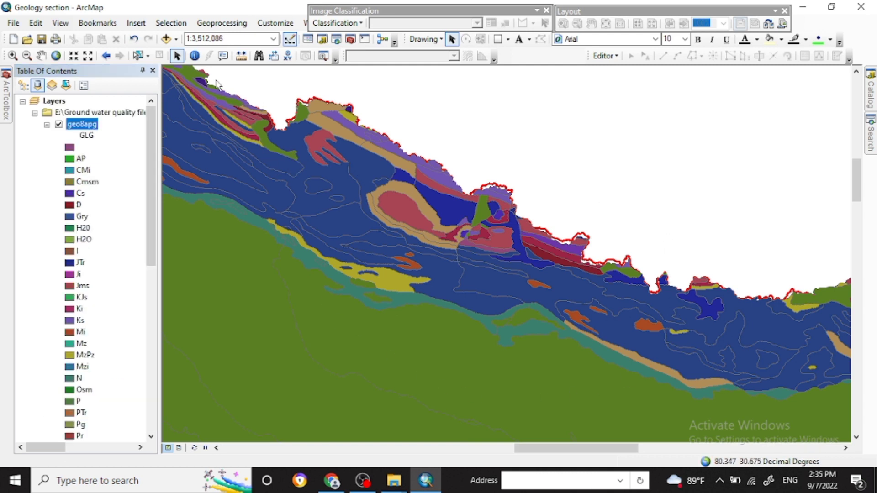
Step: Run Intersect with the province and geo8apg layers as input features, and turn off the original geo8apg layer
left_click(212, 27)
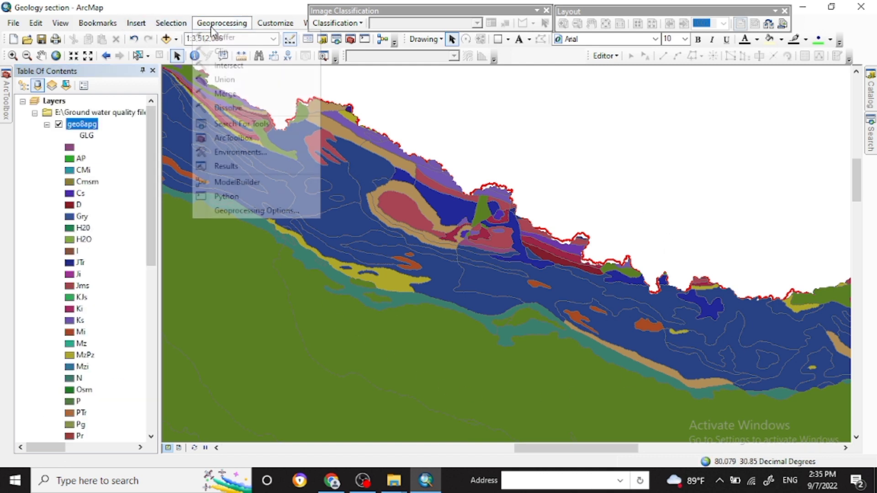
left_click(235, 69)
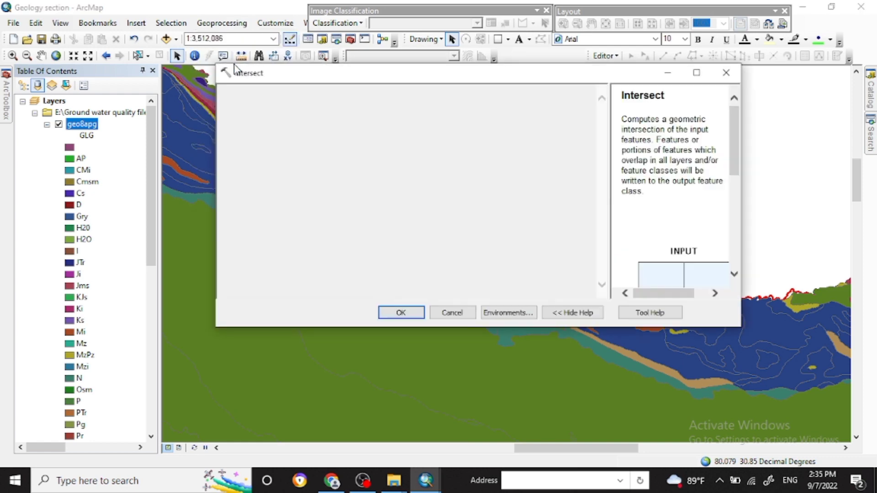
left_click(561, 111)
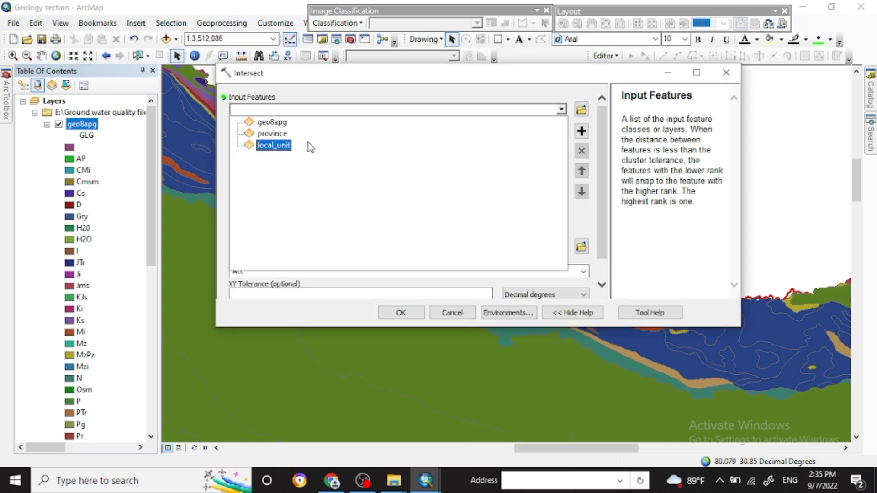
left_click(270, 134)
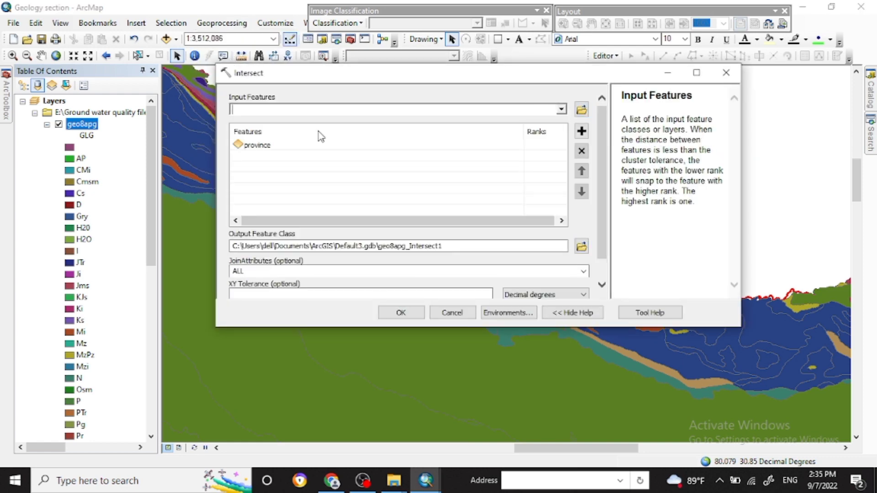
left_click(562, 110)
left_click(287, 123)
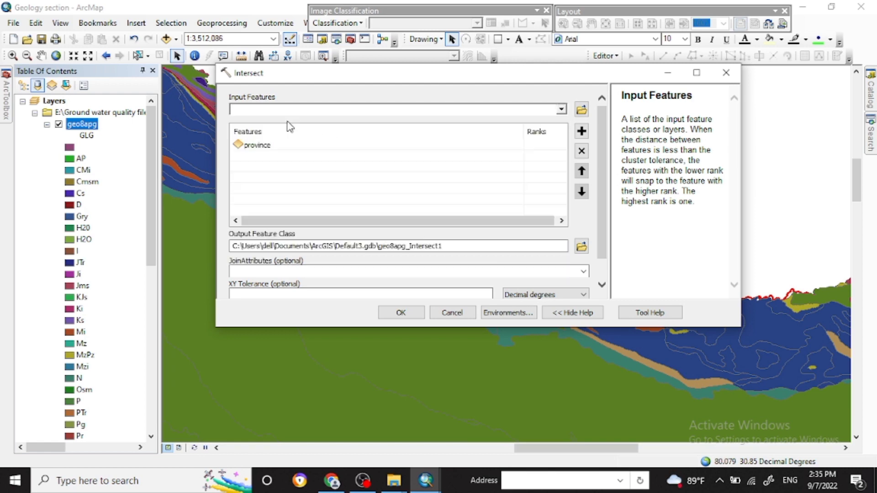
scroll(603, 245, "down", 1)
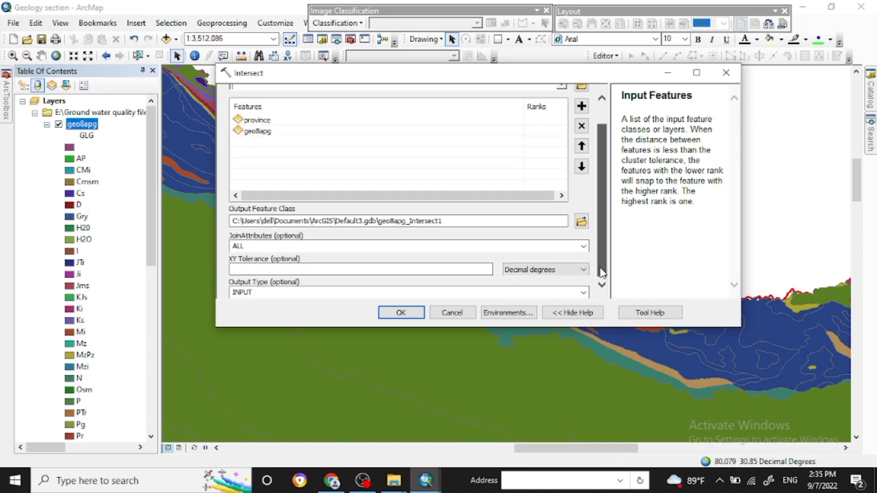
left_click(393, 314)
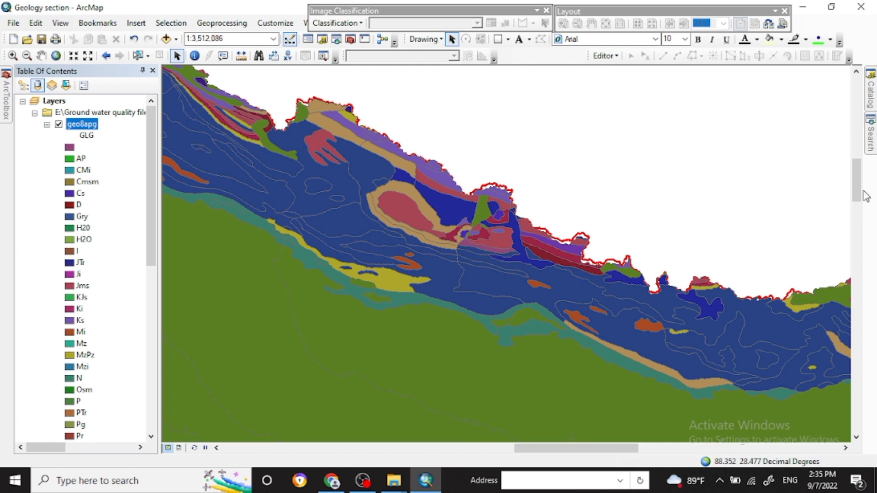
mouse_move(854, 183)
left_mouse_down()
mouse_move(862, 179)
mouse_move(858, 228)
mouse_move(858, 187)
left_mouse_up()
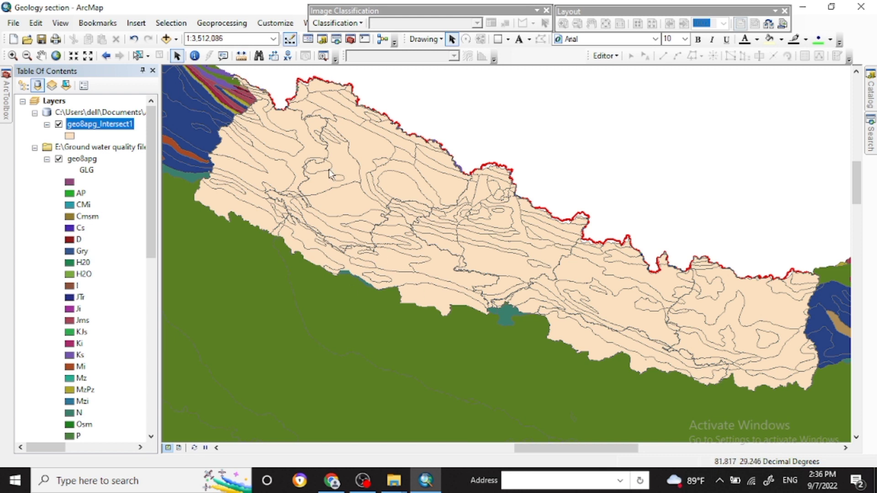
left_click(58, 159)
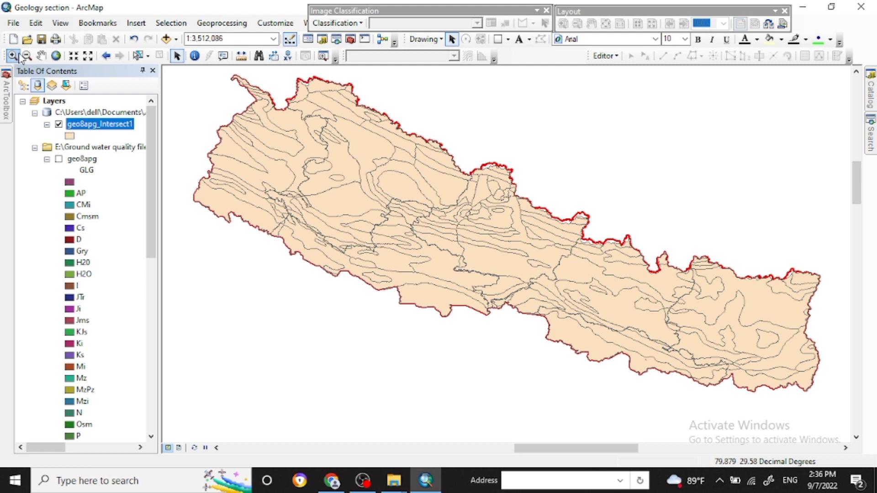
Step: Examine the attribute table of geo8apg_Intersect1, checking its GLG field and scanning the records down to the last one
right_click(77, 131)
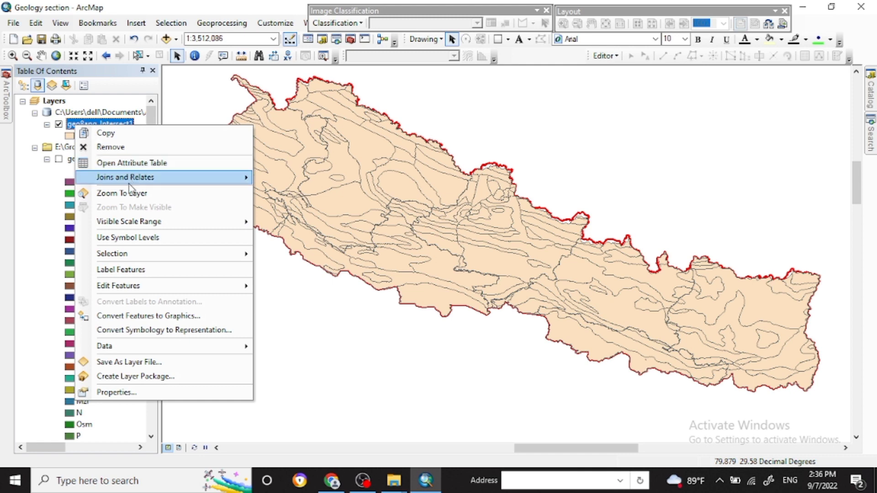
left_click(138, 165)
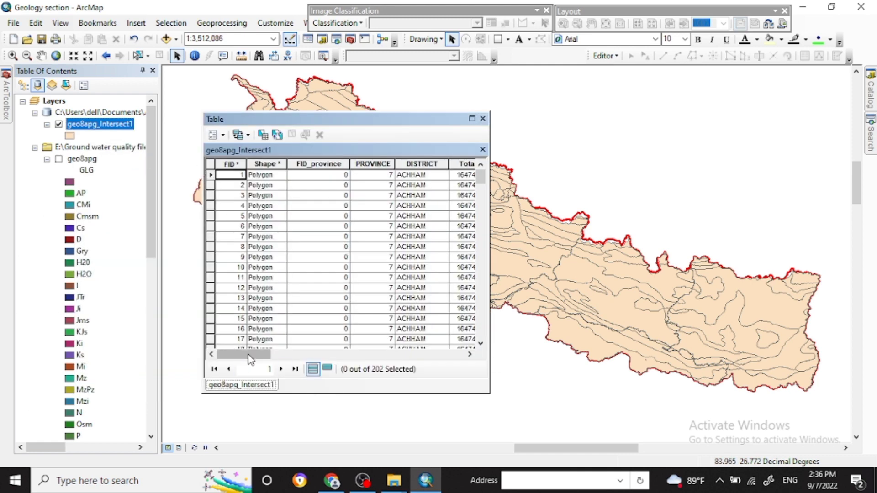
left_click_drag(247, 355, 425, 361)
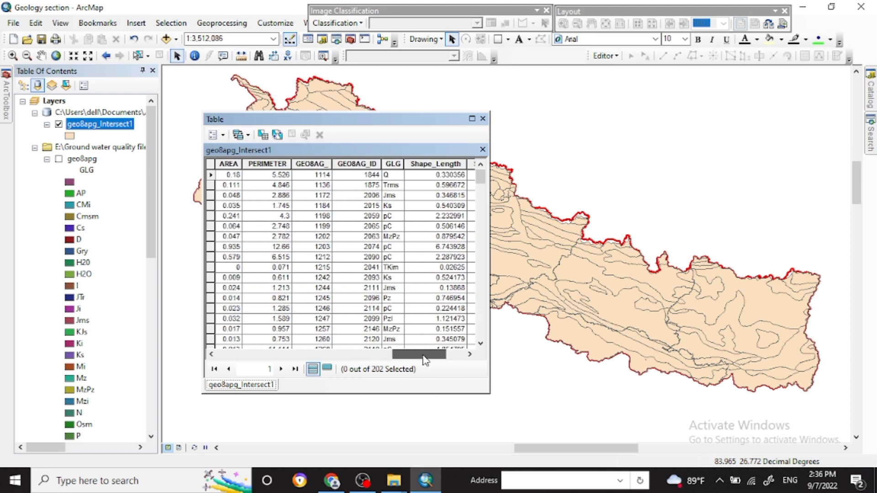
left_click(391, 164)
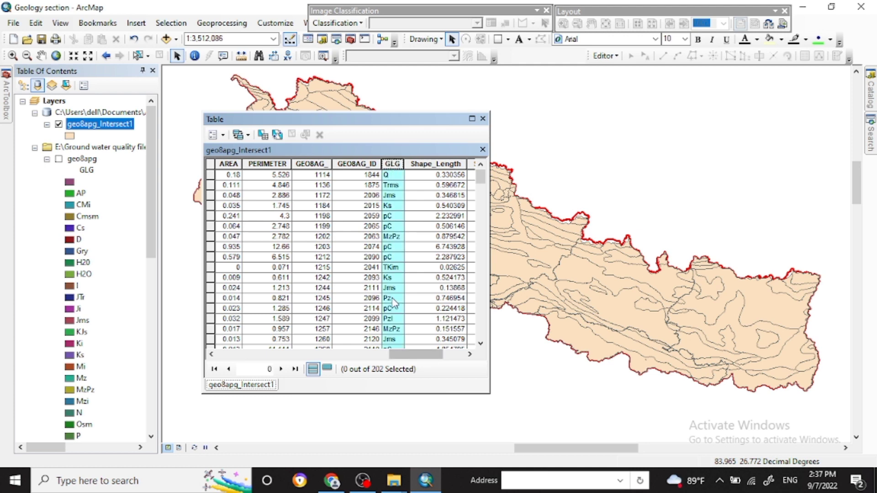
left_click_drag(416, 355, 227, 352)
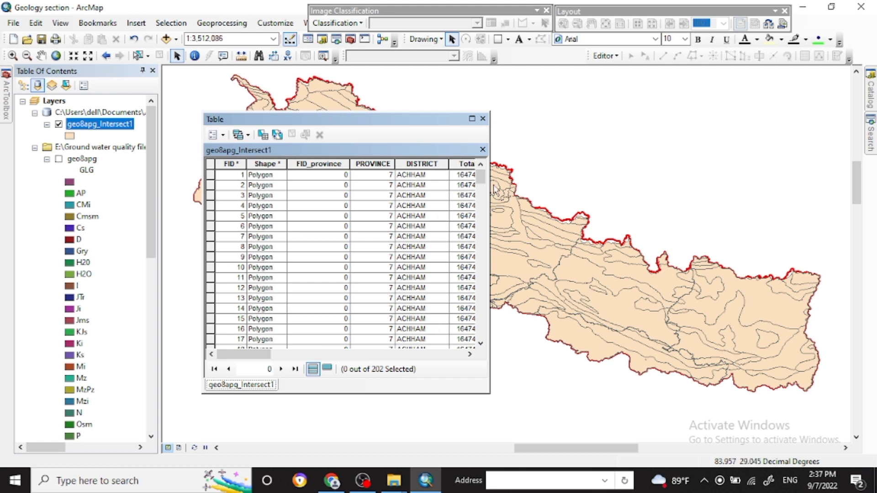
left_click_drag(480, 176, 485, 361)
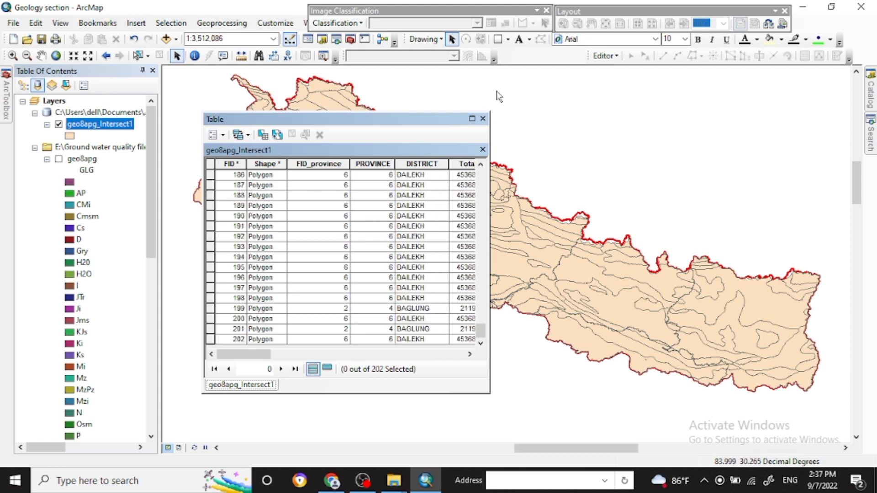
left_click(483, 118)
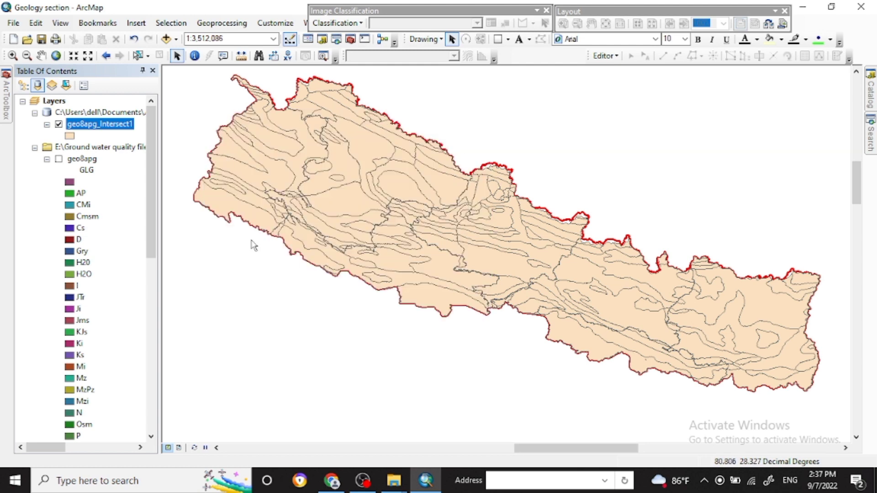
Step: Set geo8apg_Intersect1's symbology to unique values of the GLG field, add all values and exclude <all other values>
right_click(118, 127)
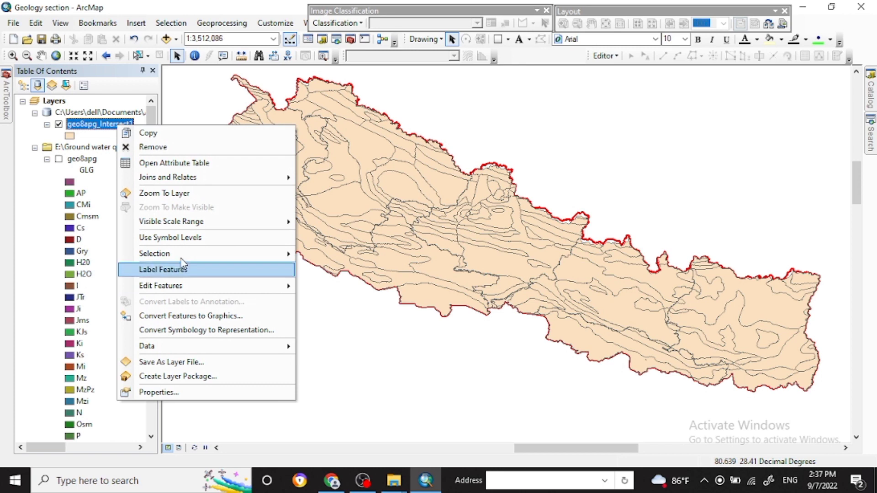
left_click(157, 392)
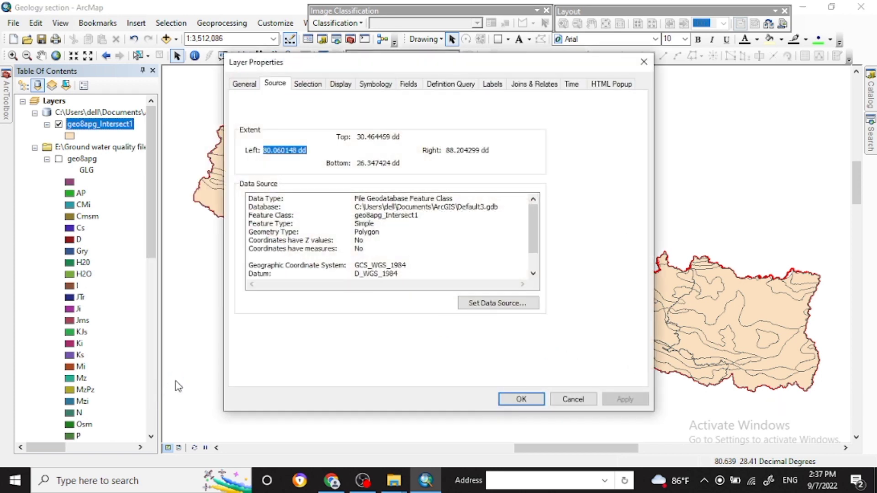
left_click(381, 86)
left_click(262, 130)
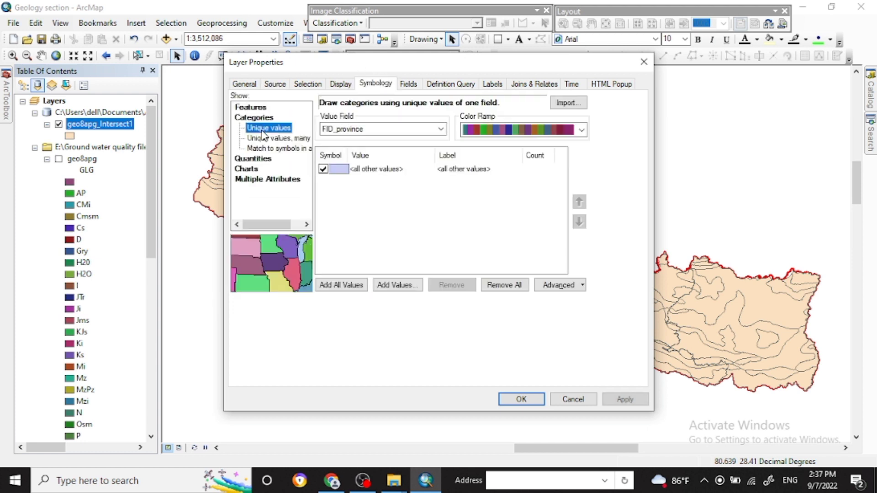
left_click(441, 129)
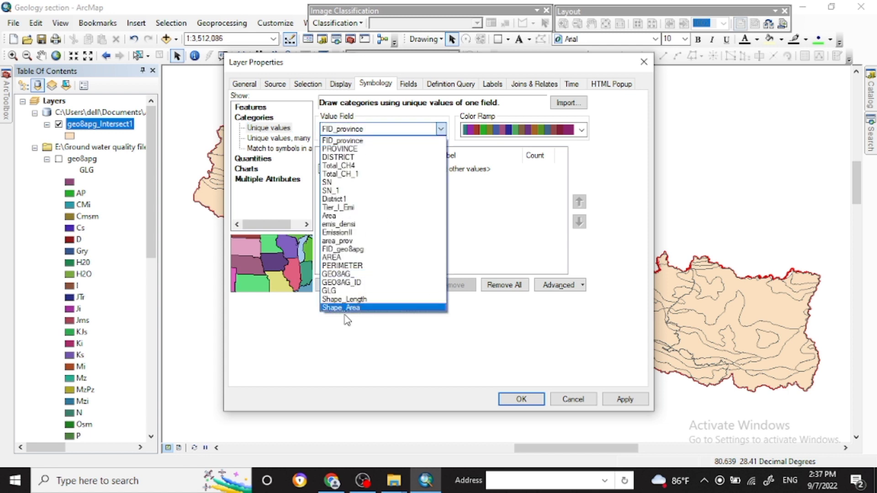
left_click(334, 291)
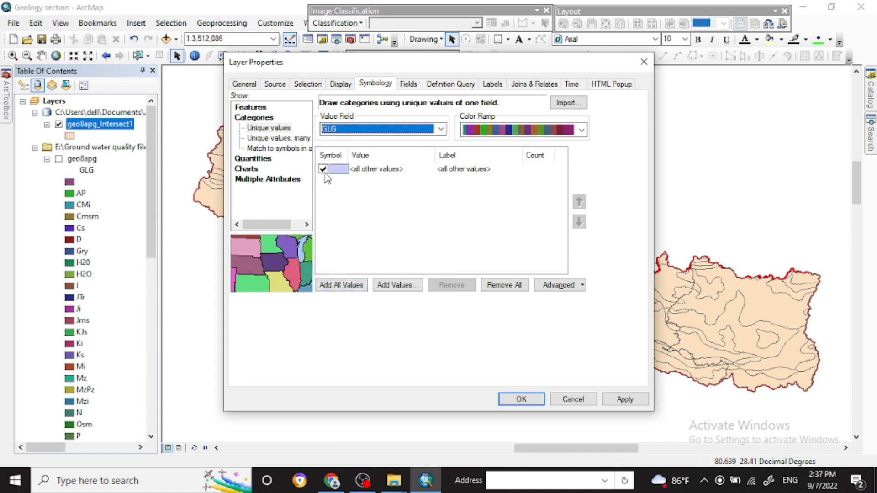
left_click(338, 285)
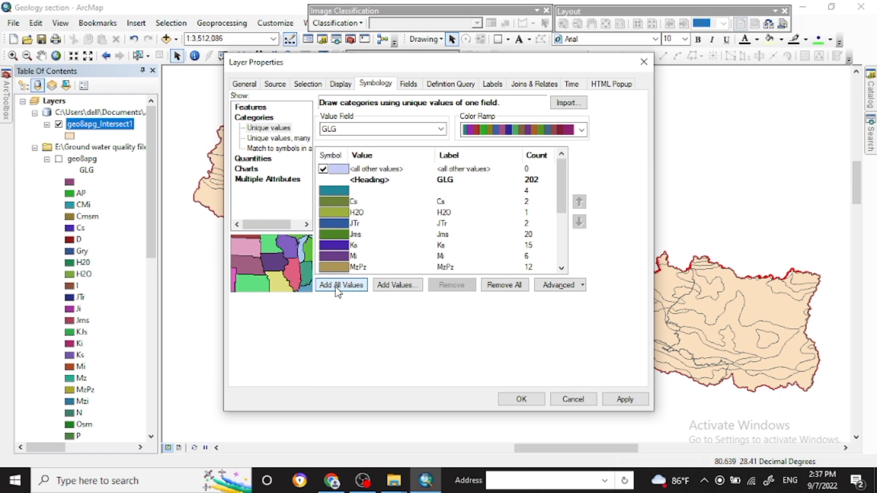
left_click(323, 169)
left_click(324, 169)
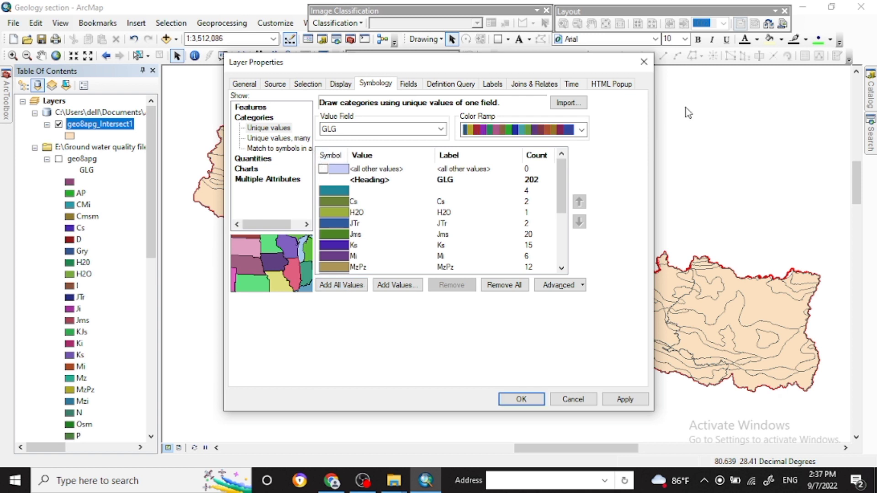
Step: Try a greyscale and a bright mixed colour ramp on the intersected layer's GLG categories, and apply a saturated multicolour ramp
left_click(582, 130)
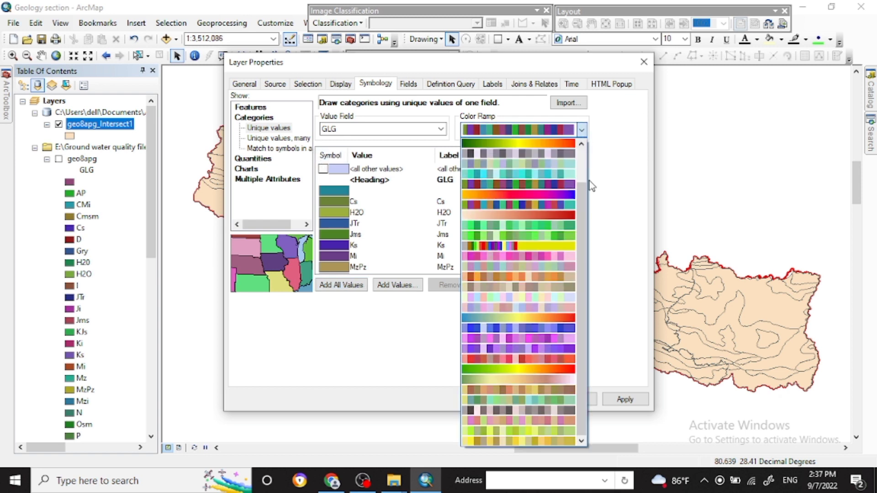
left_click_drag(584, 210, 584, 131)
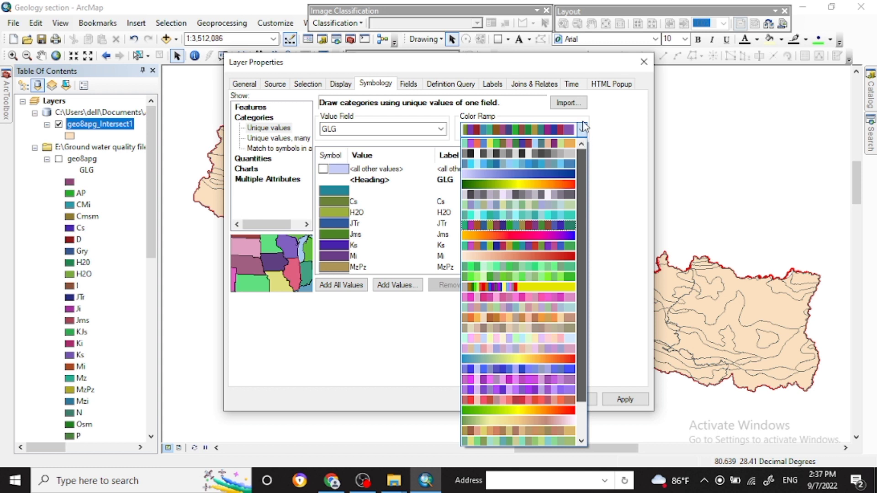
left_click(561, 153)
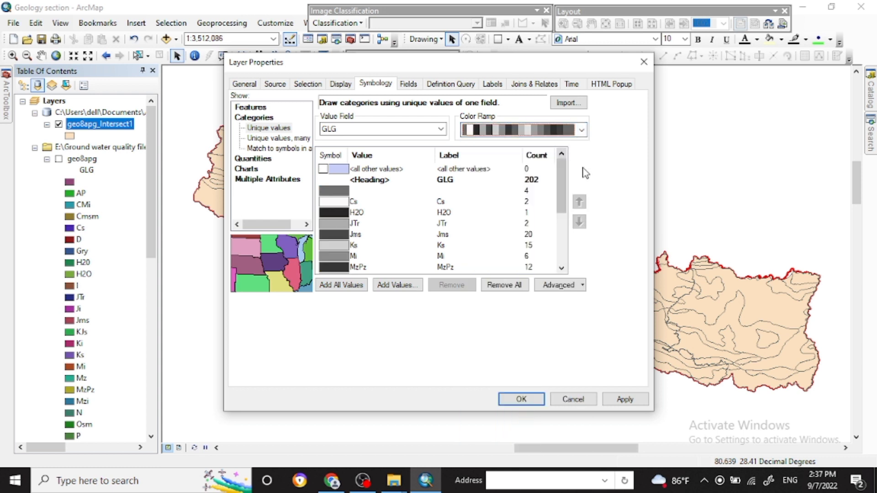
scroll(583, 133, "down", 2)
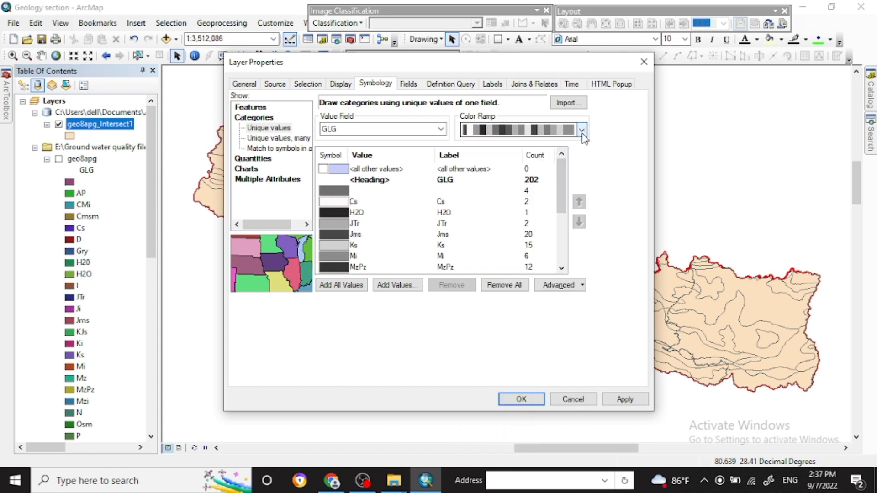
left_click(582, 131)
left_click_drag(581, 174, 581, 141)
left_click(562, 142)
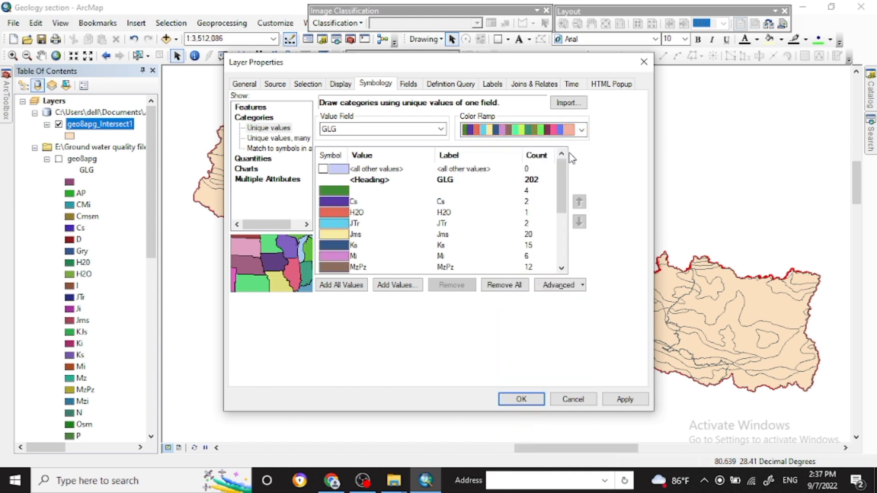
left_click(581, 130)
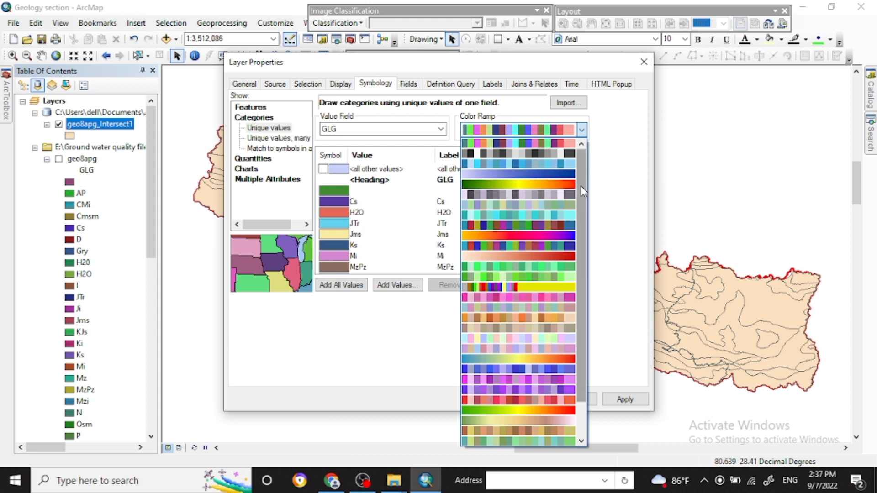
left_click(565, 245)
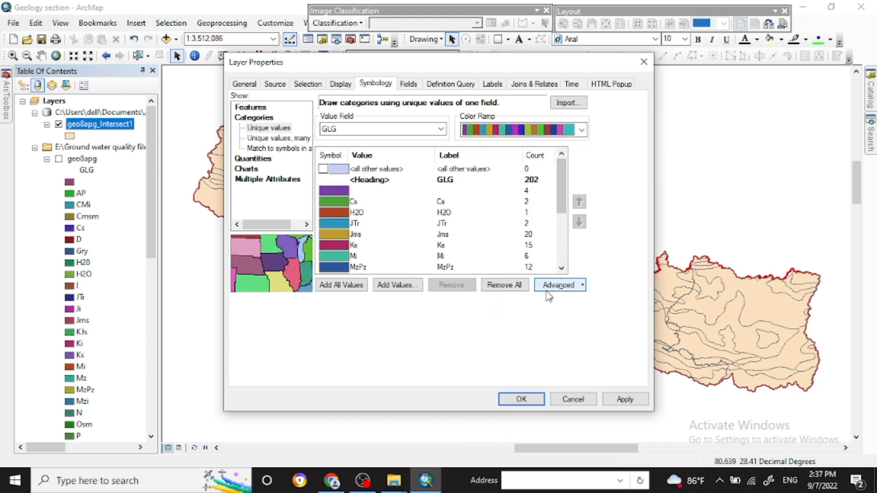
left_click(640, 399)
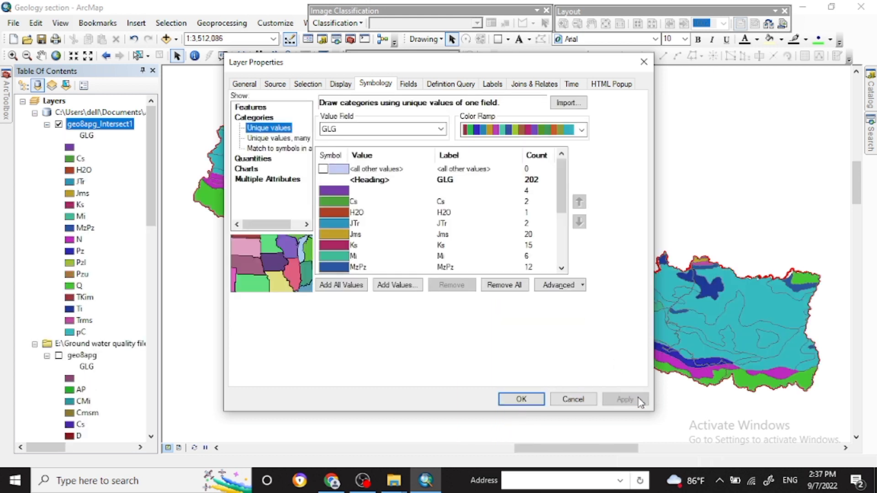
left_click(515, 408)
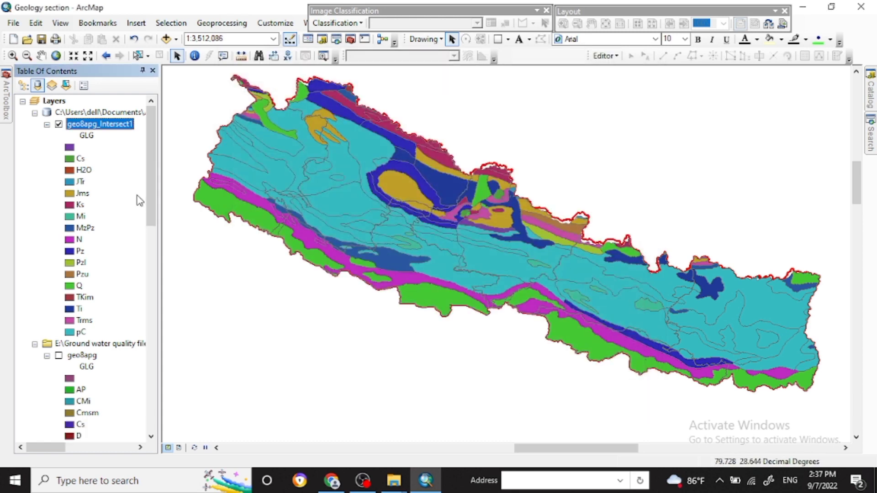
Step: Switch to the page layout and set the Letter page orientation to landscape
left_click_drag(151, 197, 148, 170)
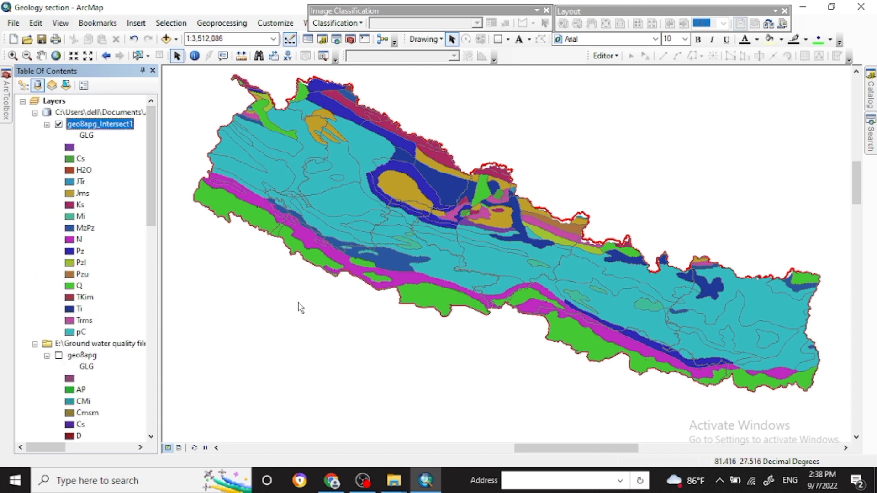
left_click(180, 447)
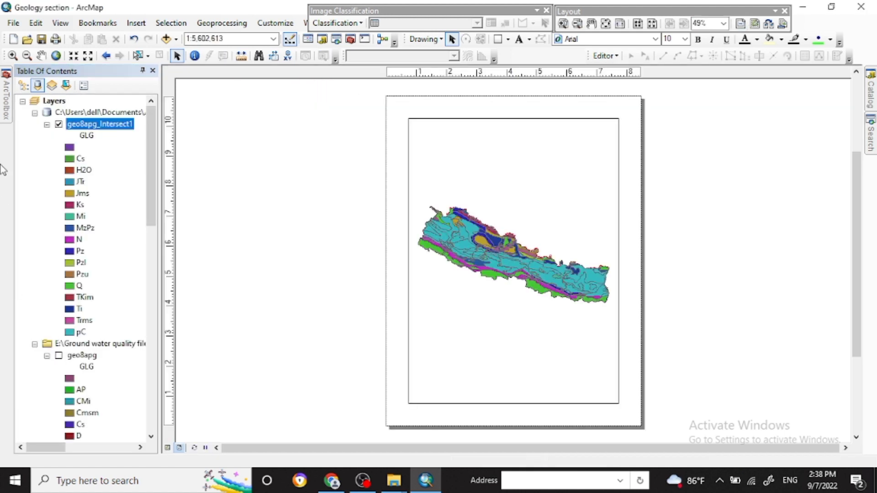
left_click(14, 23)
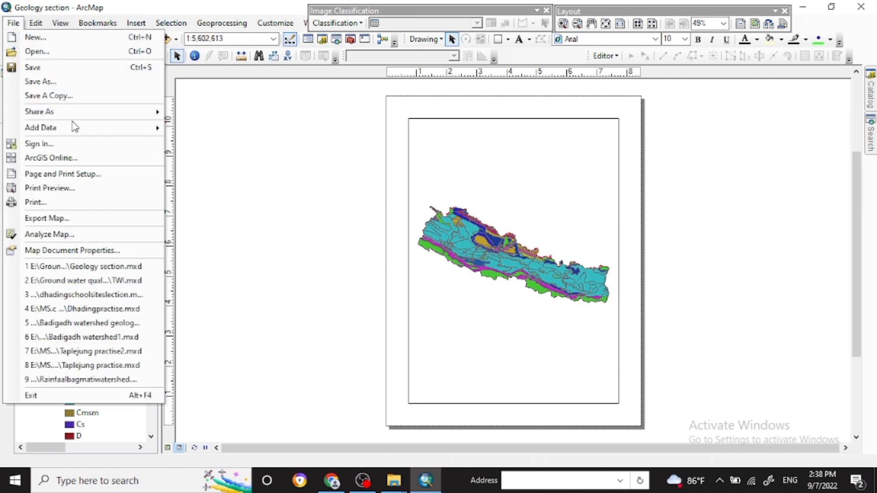
left_click(71, 174)
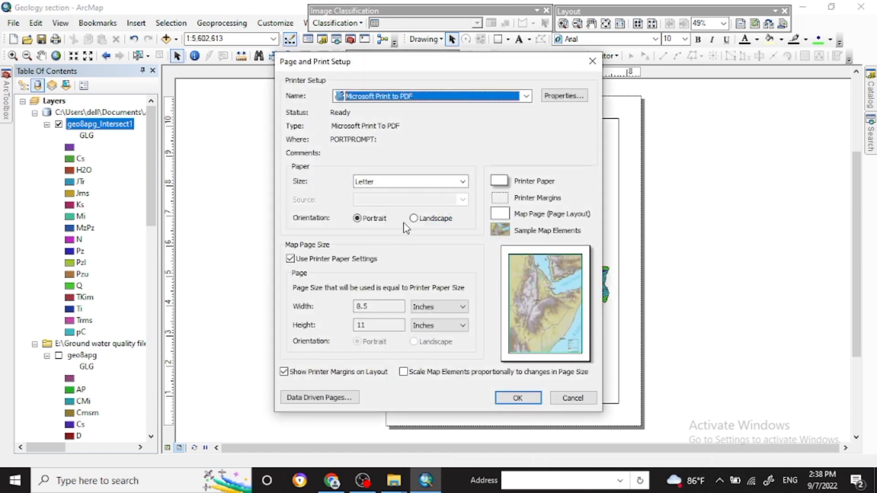
left_click(415, 219)
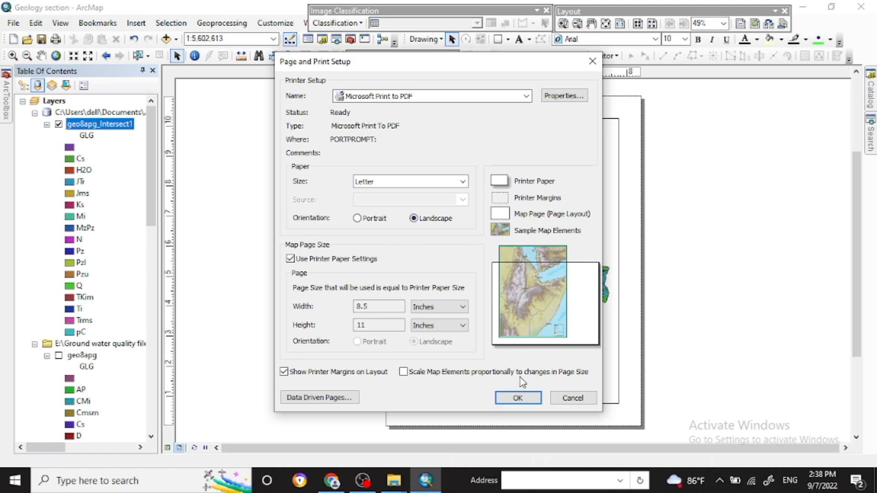
left_click(518, 397)
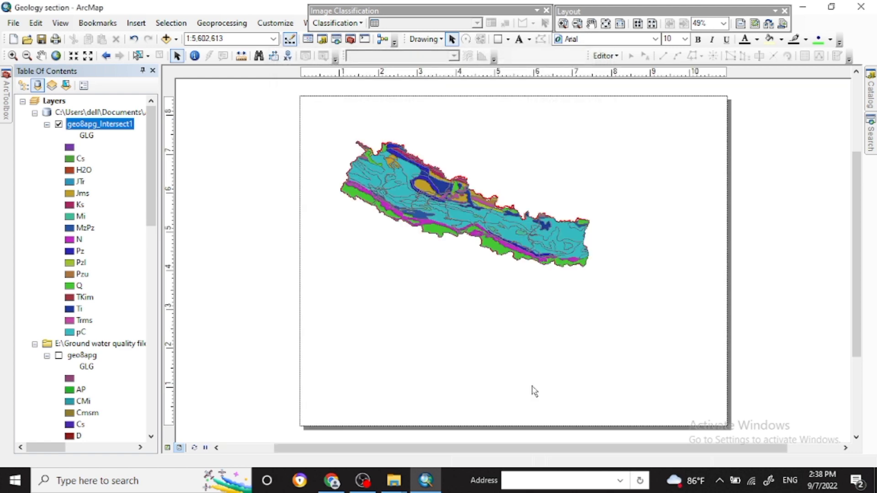
Step: Move and resize the data frame to about 7 by 4.3 inches in the upper-left part of the landscape page
left_click_drag(856, 248, 856, 242)
left_click_drag(601, 408, 713, 425)
left_click_drag(324, 424, 315, 409)
left_click_drag(713, 269, 588, 274)
left_click_drag(587, 409, 586, 296)
left_click(554, 352)
Step: Add a labels-only graticule to the data frame with parallels and meridians every 1 degree and a simple border
left_click(450, 163)
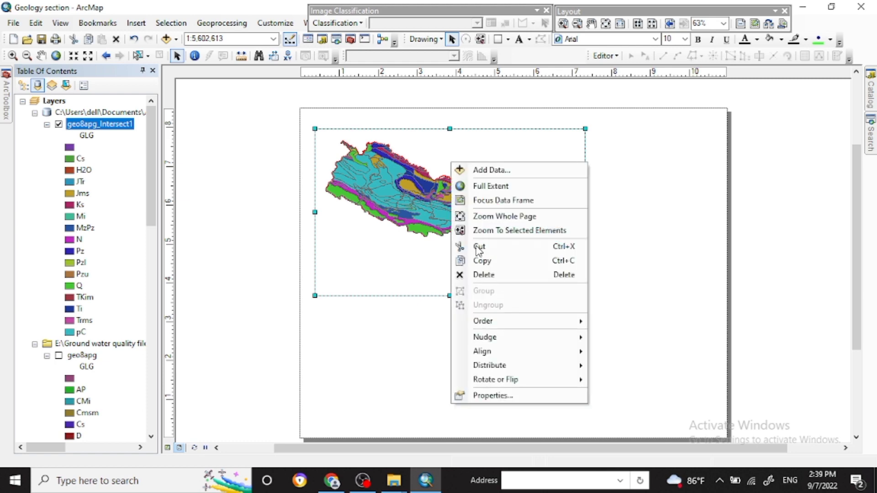
left_click(491, 396)
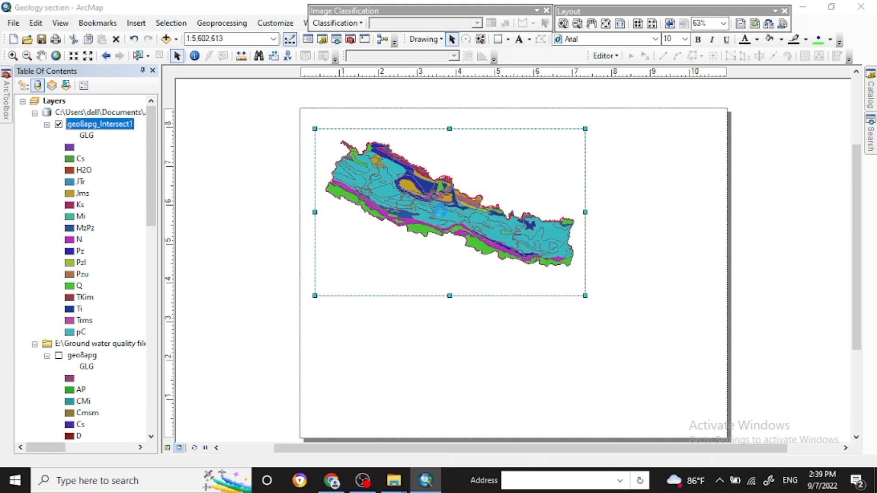
left_click(518, 116)
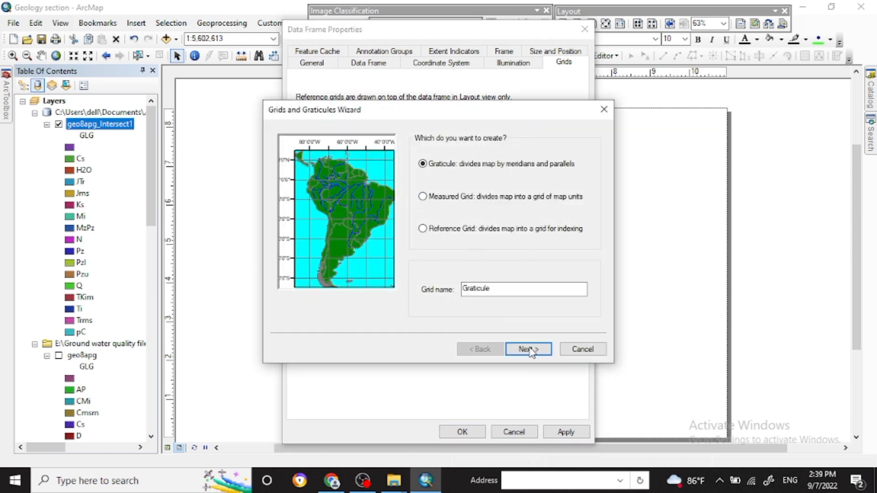
left_click(528, 350)
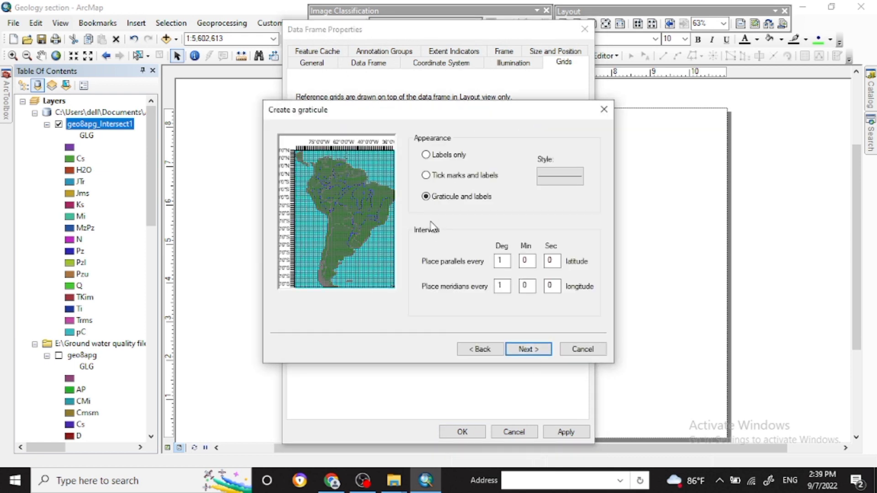
left_click(426, 155)
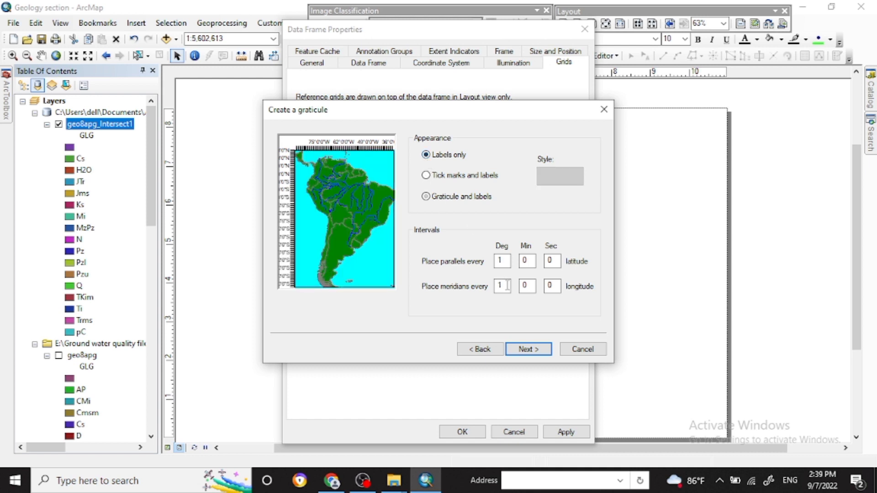
left_click(526, 350)
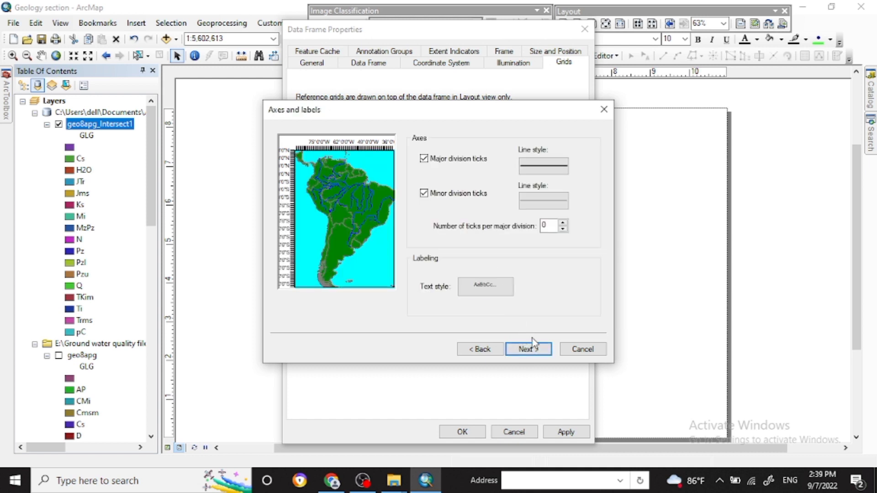
left_click(533, 349)
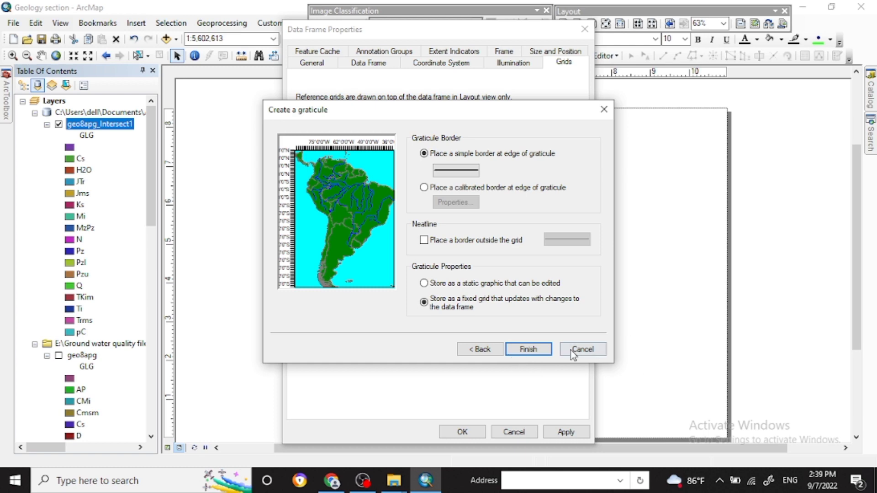
left_click(528, 349)
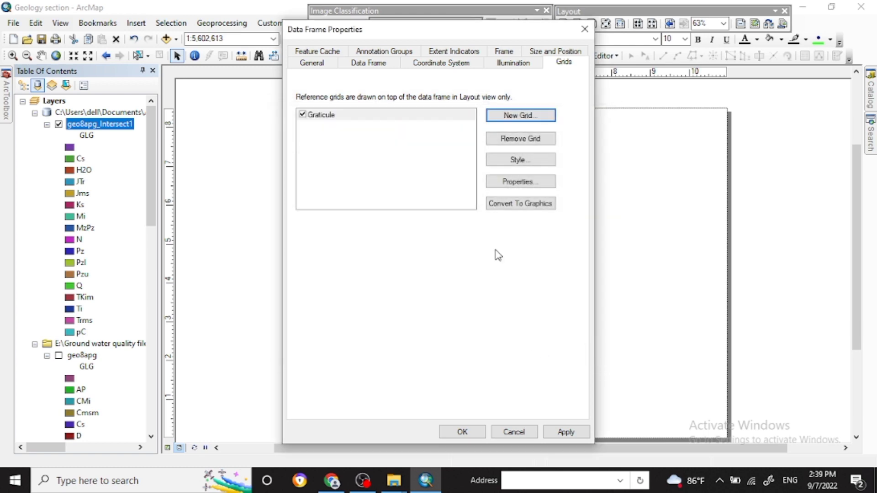
Step: Set the graticule labels to bold size 12, with vertical labels on the left and right axes, and apply the grid
left_click(519, 181)
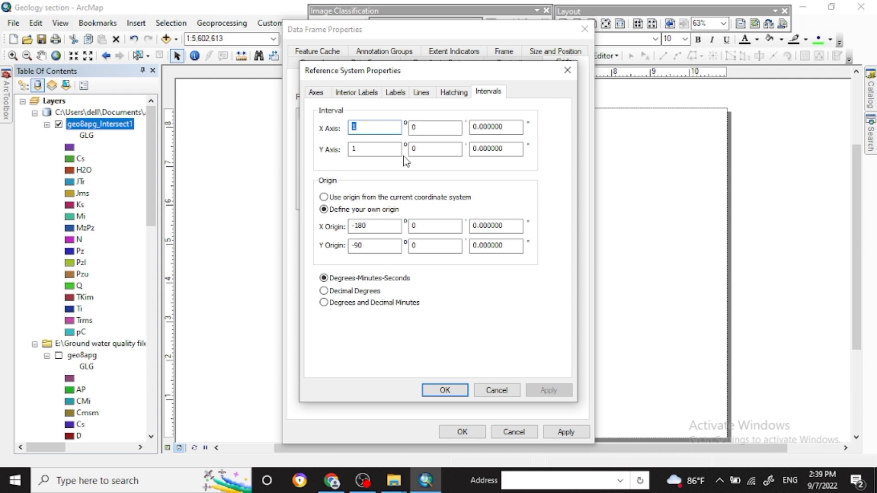
left_click(316, 93)
left_click(361, 93)
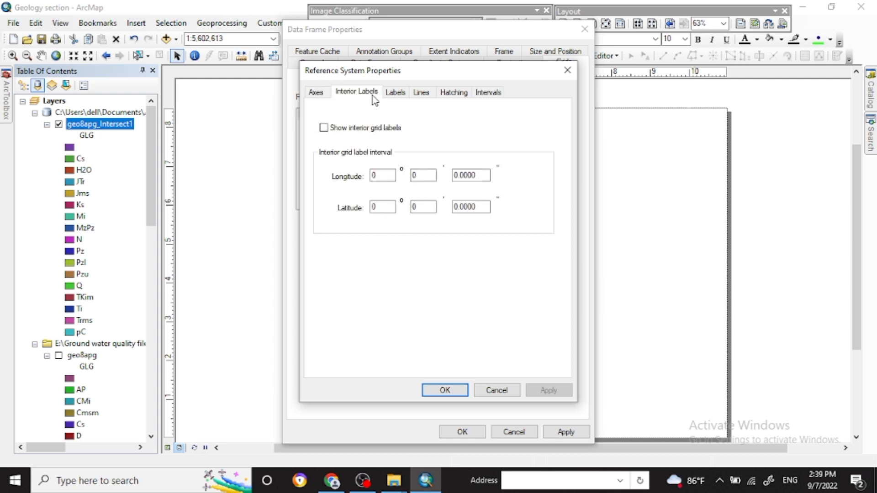
left_click(395, 92)
left_click(388, 217)
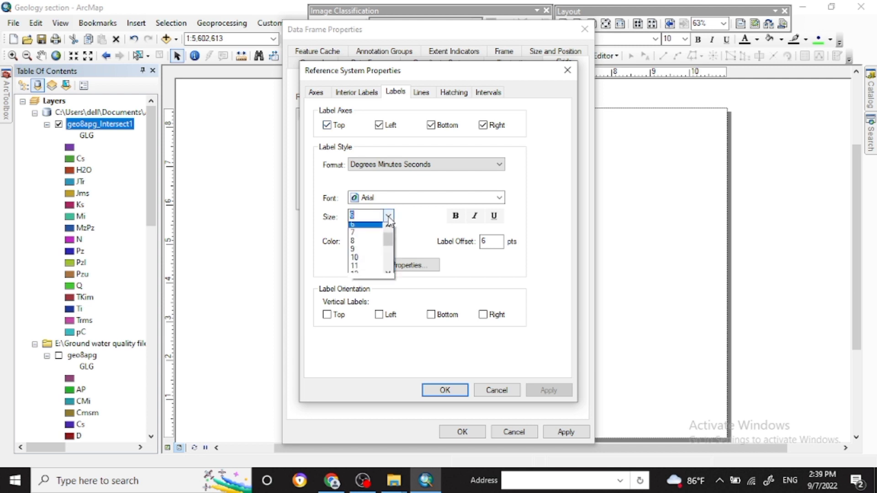
left_click(373, 280)
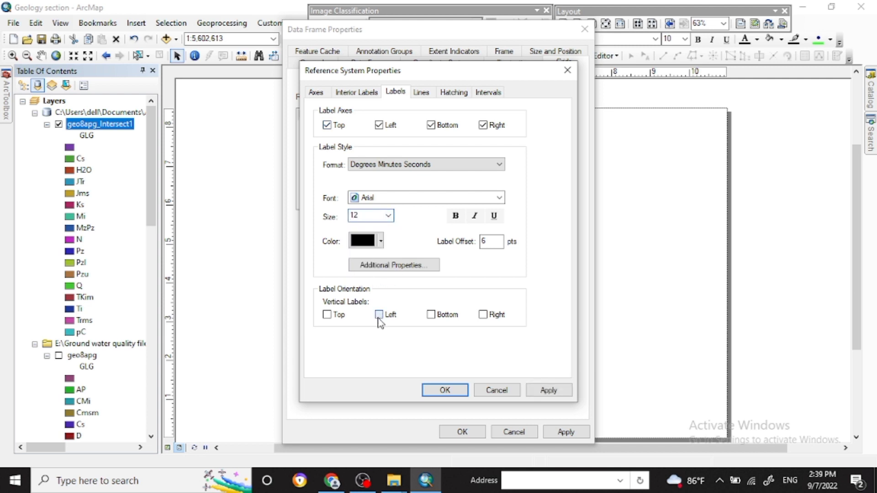
left_click(484, 315)
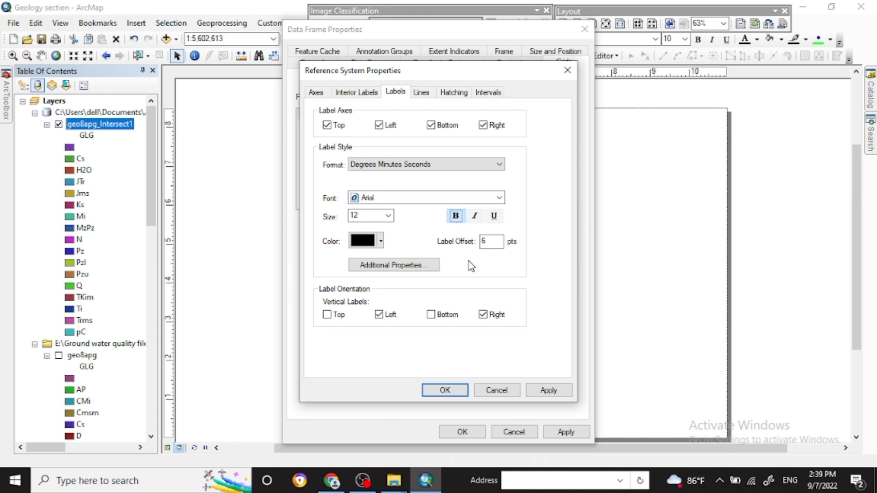
left_click(488, 92)
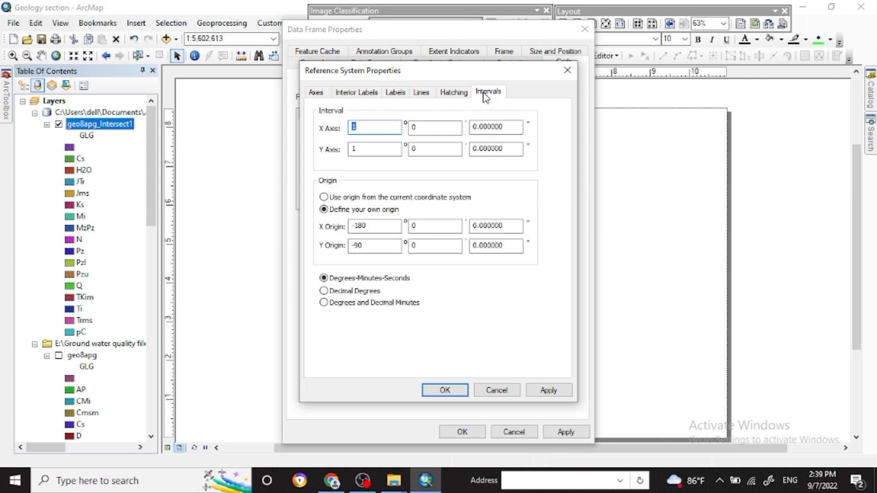
left_click(559, 392)
left_click(445, 390)
left_click_drag(485, 29, 239, 21)
left_click(320, 422)
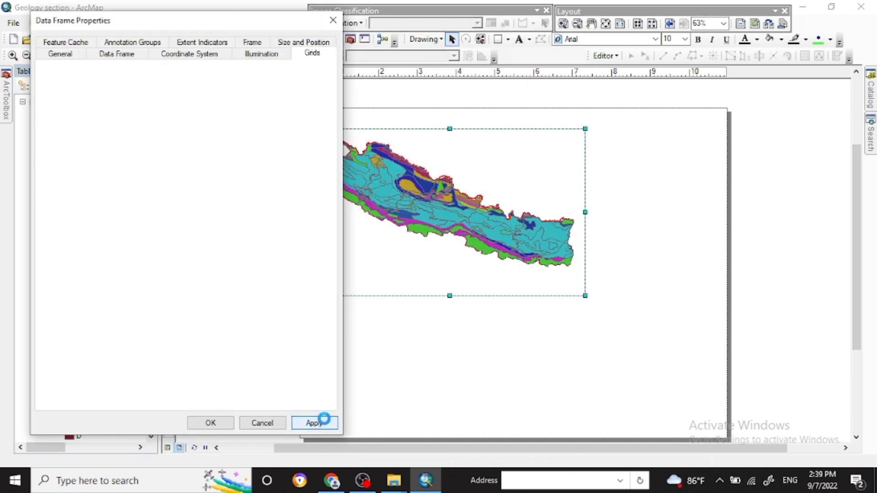
Step: Set the graticule's X and Y axis intervals to 1 degree 10 minutes and apply them
left_click(269, 161)
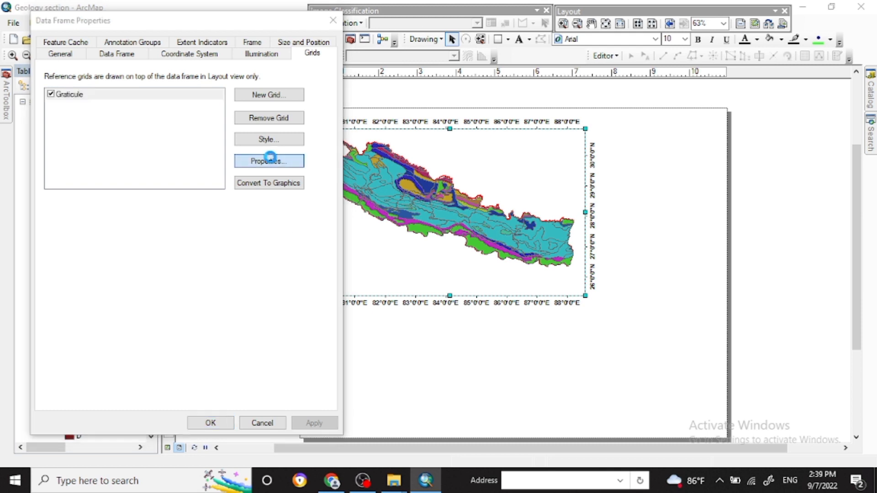
type("10")
left_click(158, 140)
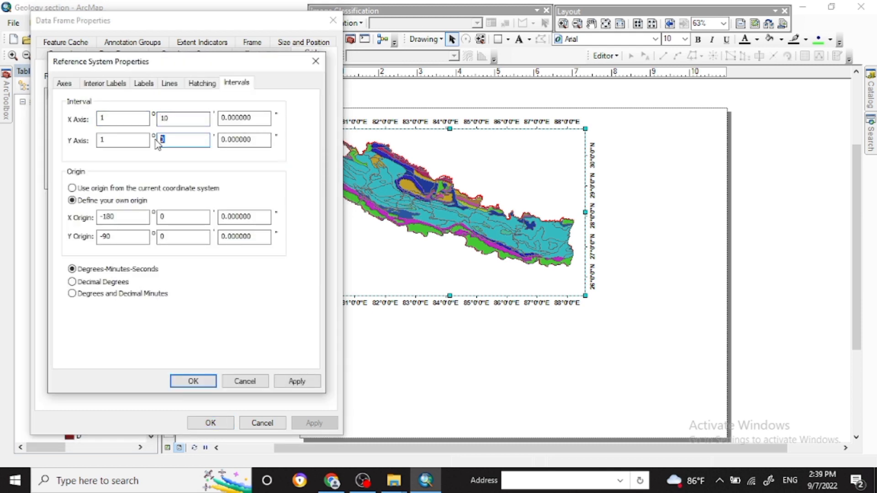
left_click(185, 380)
left_click(309, 423)
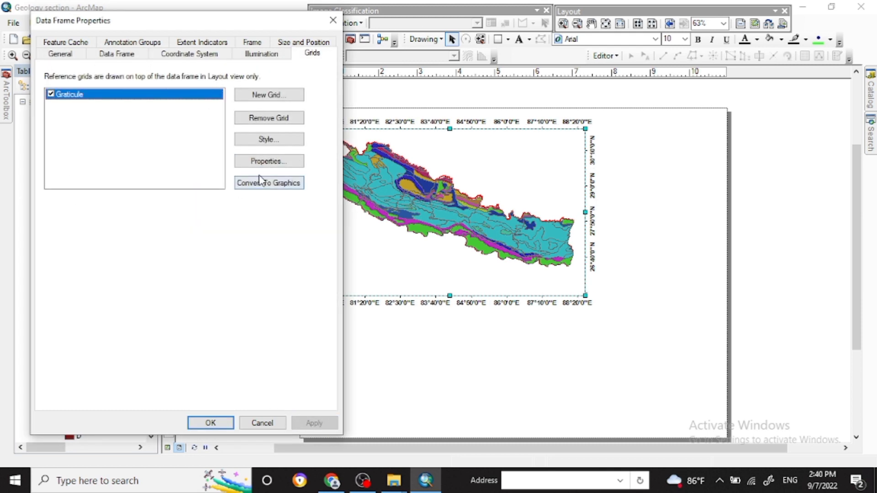
Step: Set the graticule's X and Y axis intervals to 1 degree 50 minutes, apply them and close the data frame properties
left_click(263, 157)
left_click(164, 117)
type("50")
left_click(178, 140)
type("50")
left_click(208, 381)
left_click(309, 423)
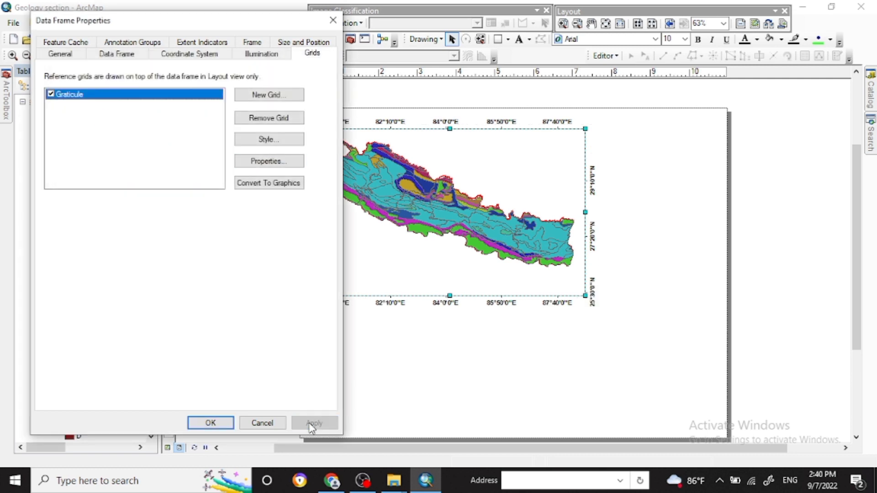
left_click(222, 423)
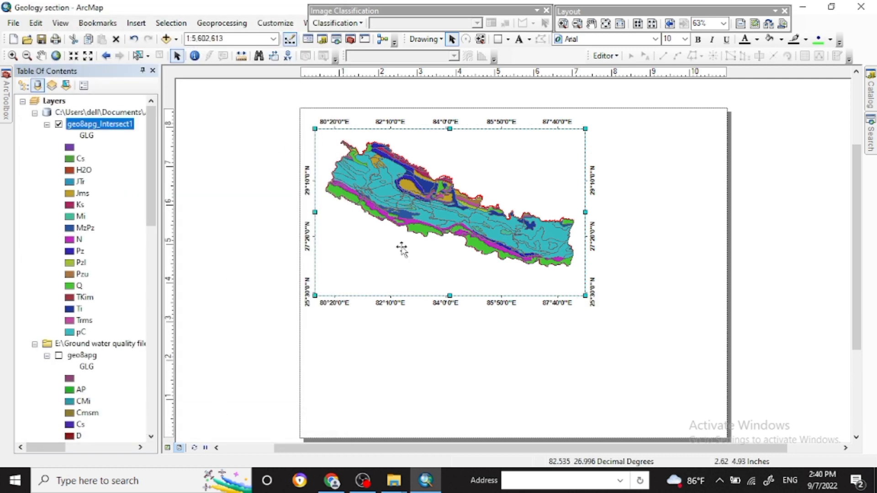
Step: Insert the title "Geology Map of Nepal" and place it in the empty area above the map's eastern half
left_click(139, 26)
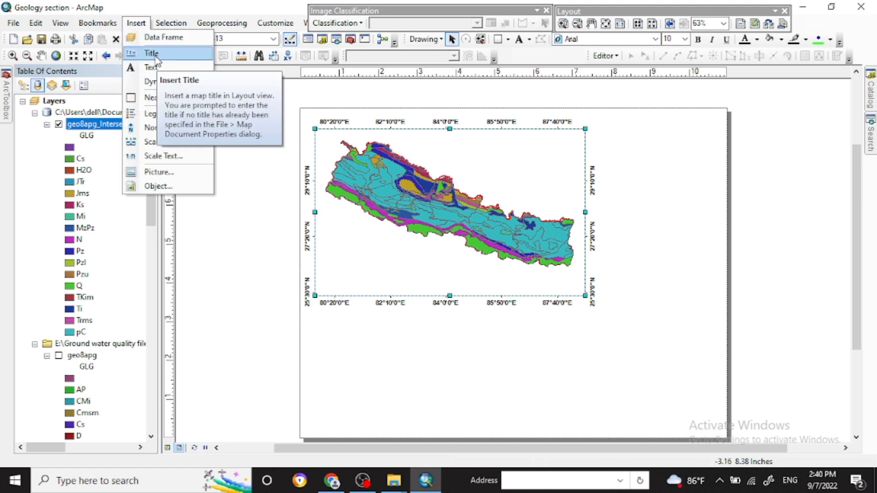
left_click(152, 53)
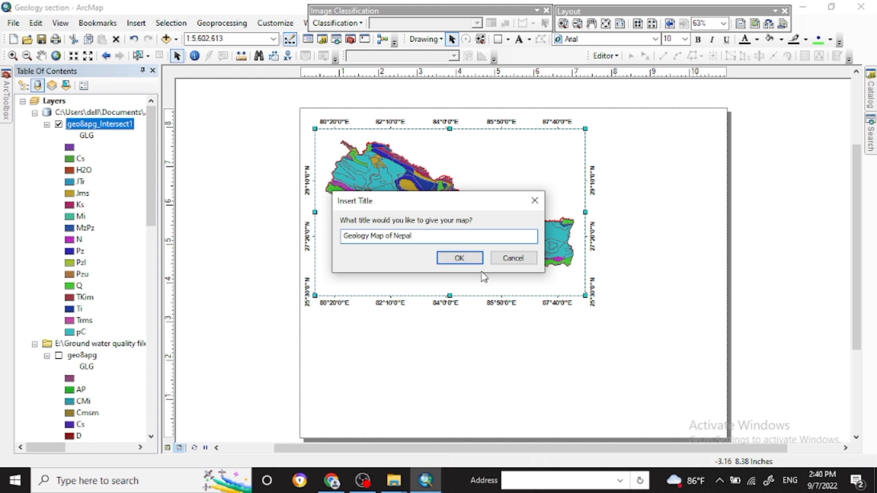
left_click(472, 257)
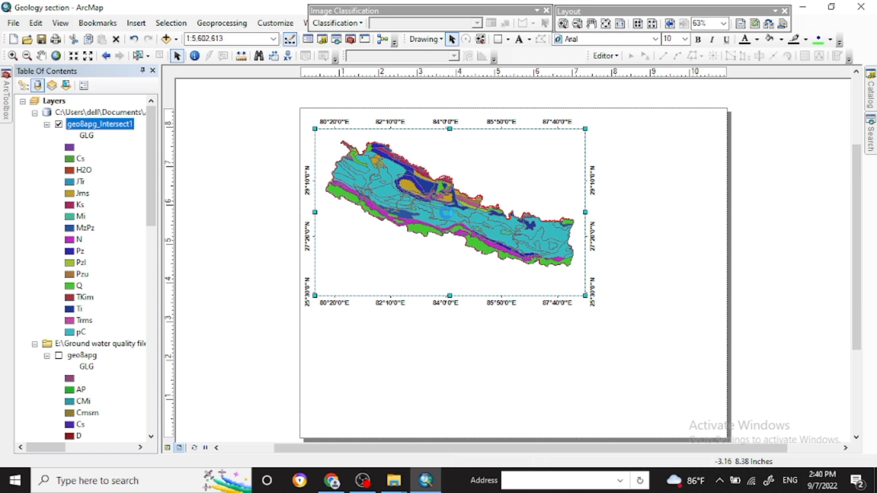
left_click_drag(514, 130, 496, 156)
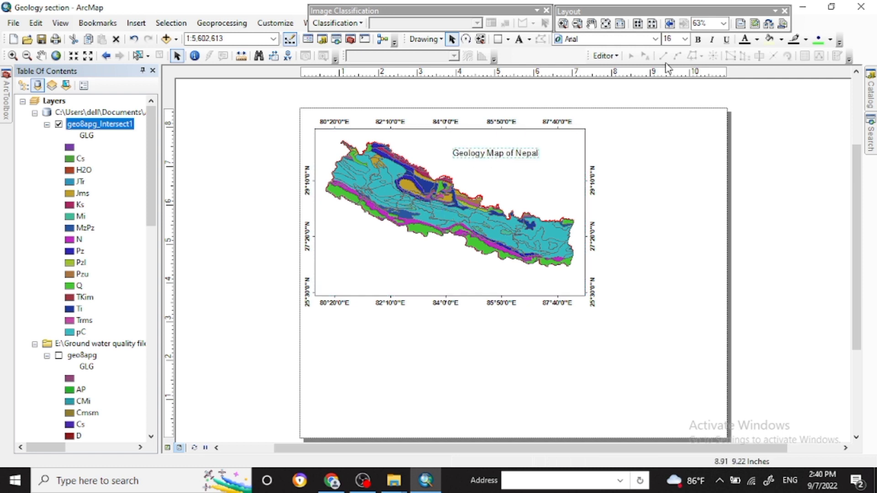
Step: Make the map title bold at size 28 and position it in the data frame's upper-right corner
left_click(684, 39)
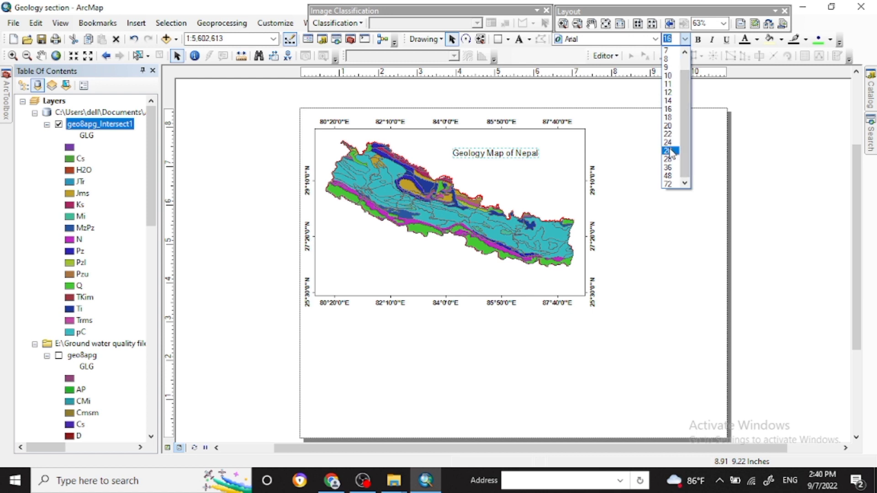
left_click(670, 151)
left_click_drag(525, 153, 540, 142)
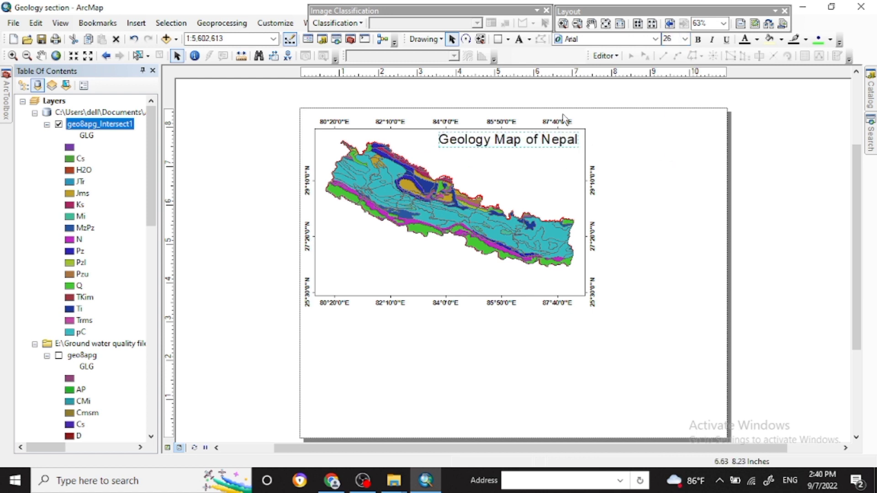
left_click(699, 40)
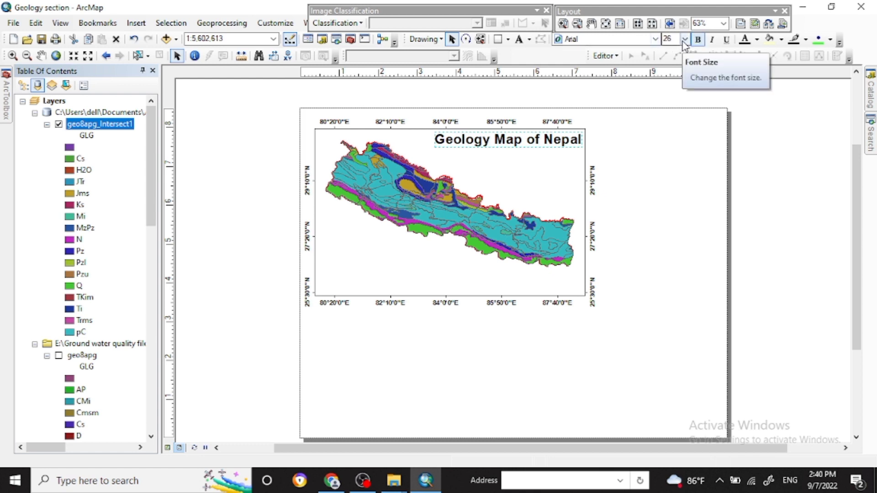
left_click(684, 40)
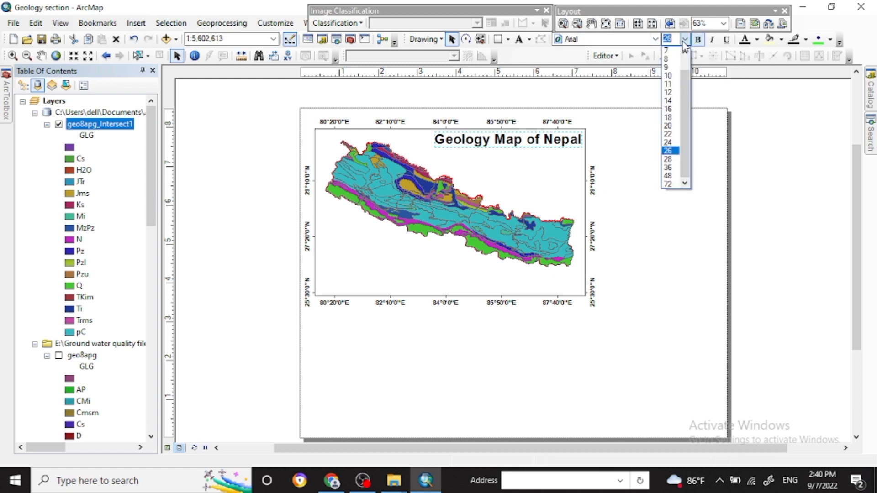
left_click(669, 159)
left_click_drag(514, 153, 511, 144)
Step: Insert a four-point compass north arrow and place it in the data frame's lower-left corner
left_click(137, 23)
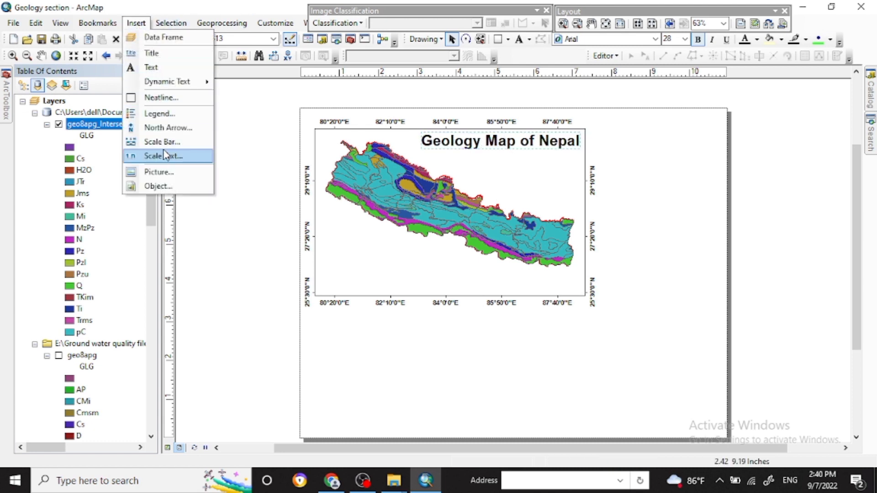
left_click(166, 128)
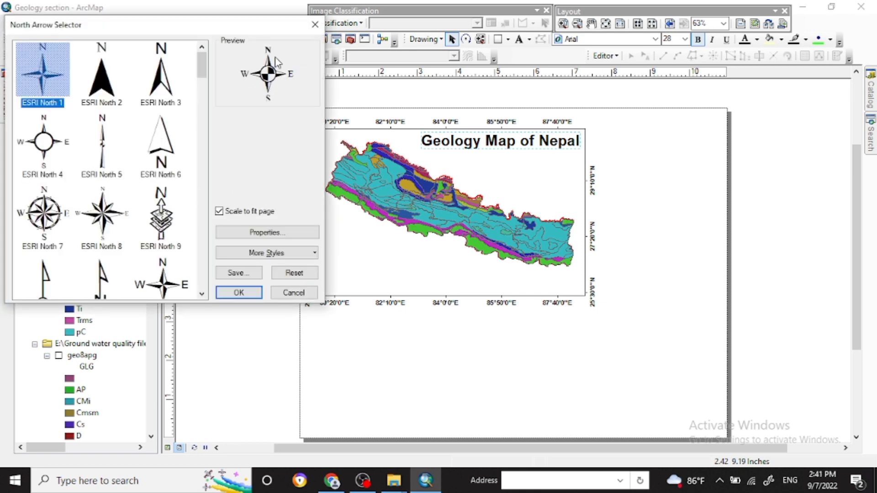
left_click(277, 73)
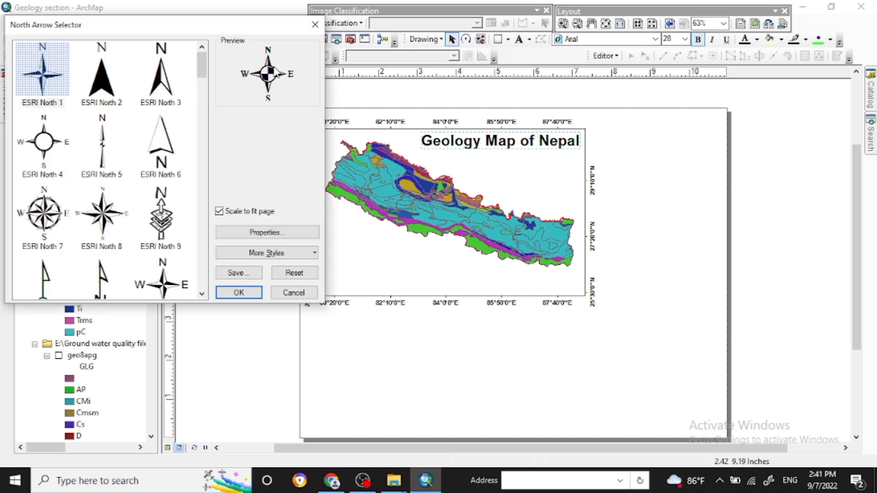
left_click(238, 292)
left_click_drag(452, 289, 343, 284)
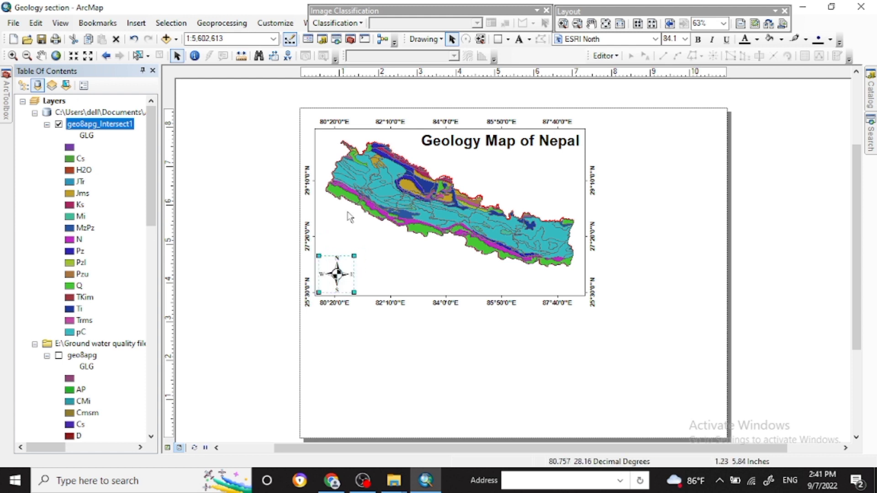
left_click(348, 217)
Step: Insert an Alternating Scale Bar 2 with 2 divisions and 3 subdivisions
left_click(142, 29)
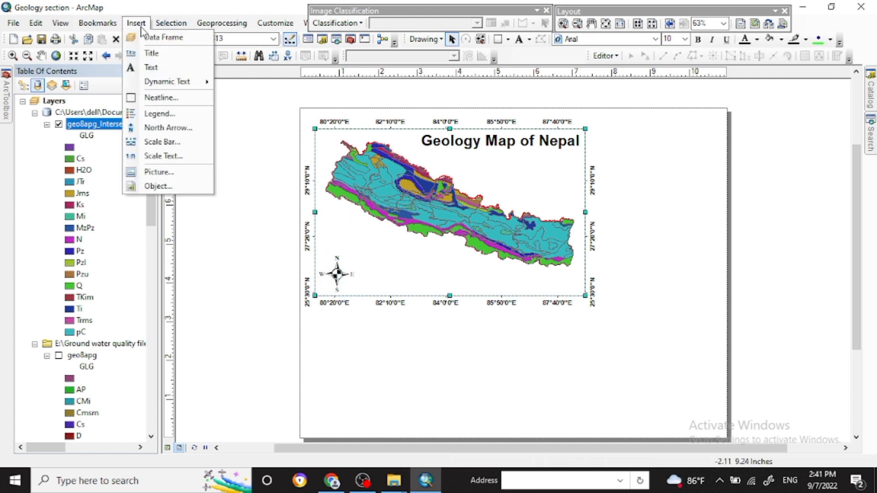
left_click(174, 141)
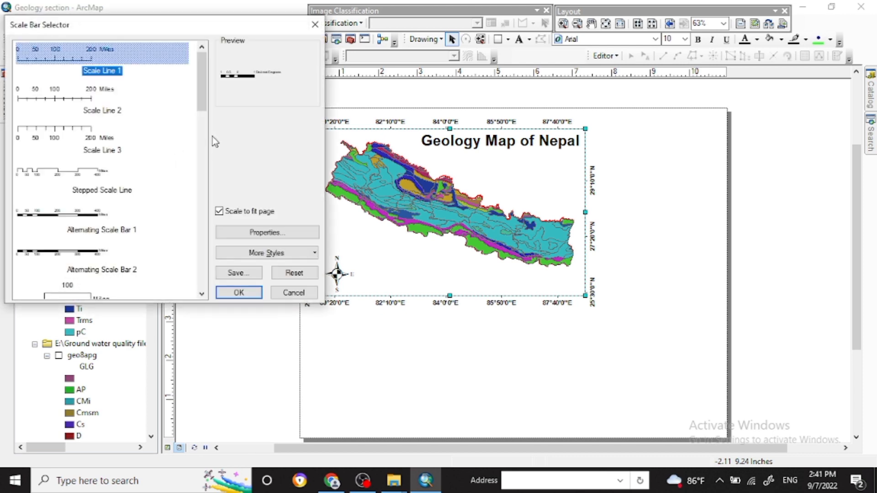
left_click(85, 249)
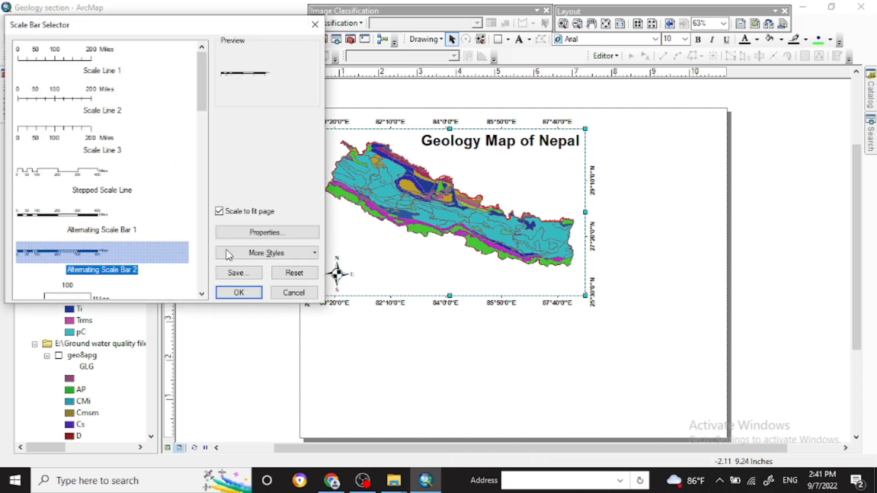
left_click(264, 232)
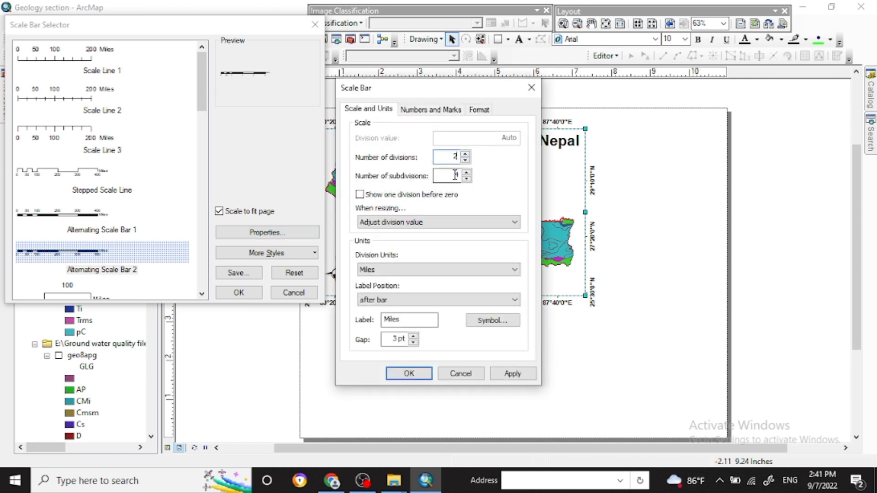
left_click(513, 373)
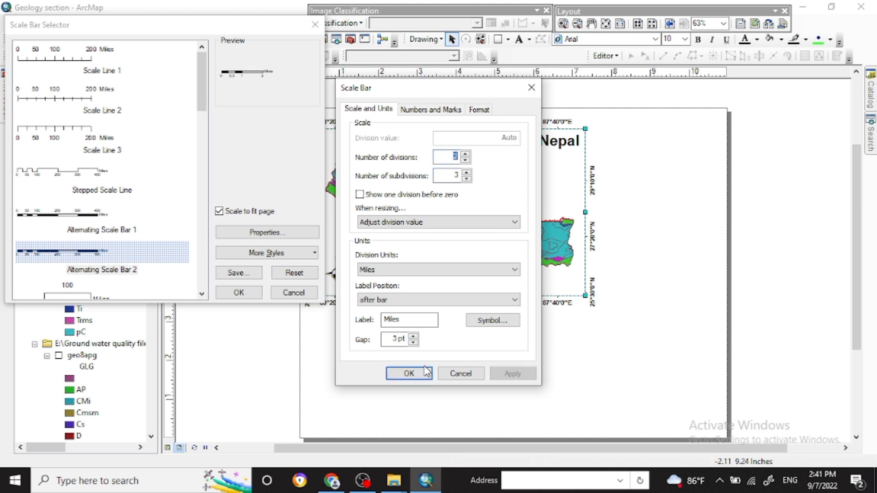
left_click(402, 375)
left_click(239, 293)
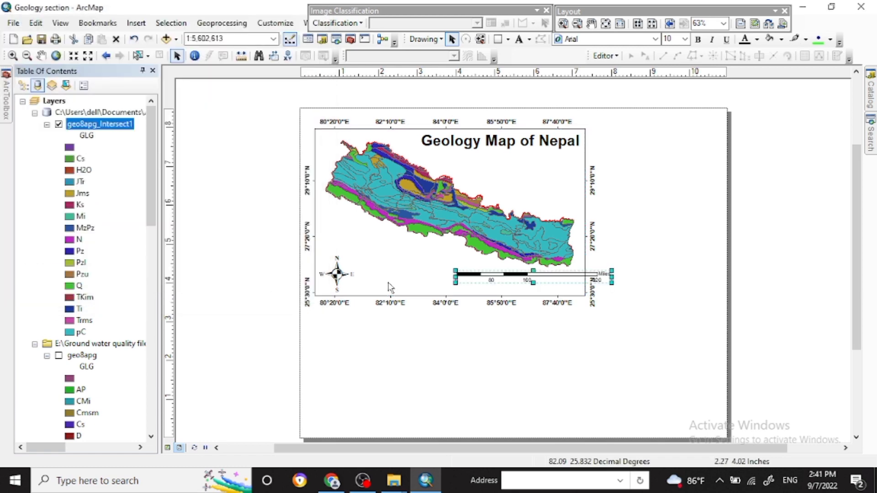
Step: Change the scale bar's units to kilometres, then shorten it and place it inside the data frame below eastern Nepal
left_click_drag(519, 279, 388, 416)
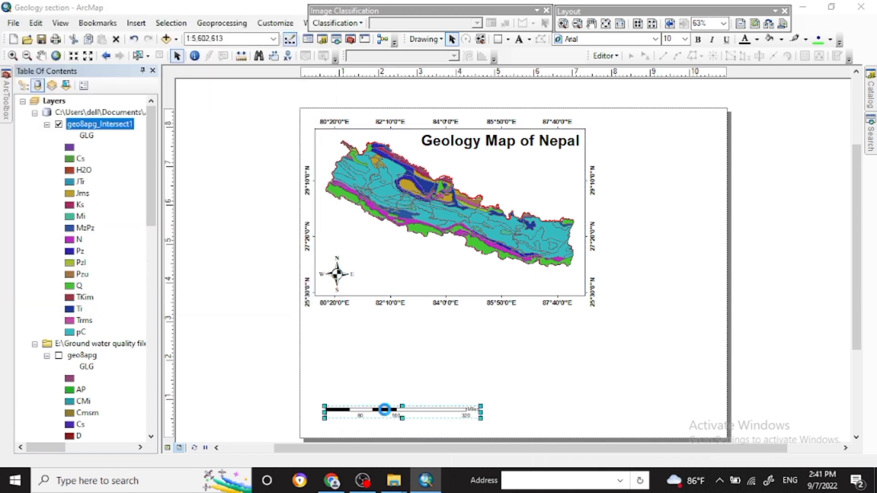
double_click(388, 416)
left_click(476, 275)
left_click(351, 329)
left_click(541, 379)
left_click(438, 380)
left_click_drag(480, 411, 441, 411)
left_click_drag(388, 409, 519, 269)
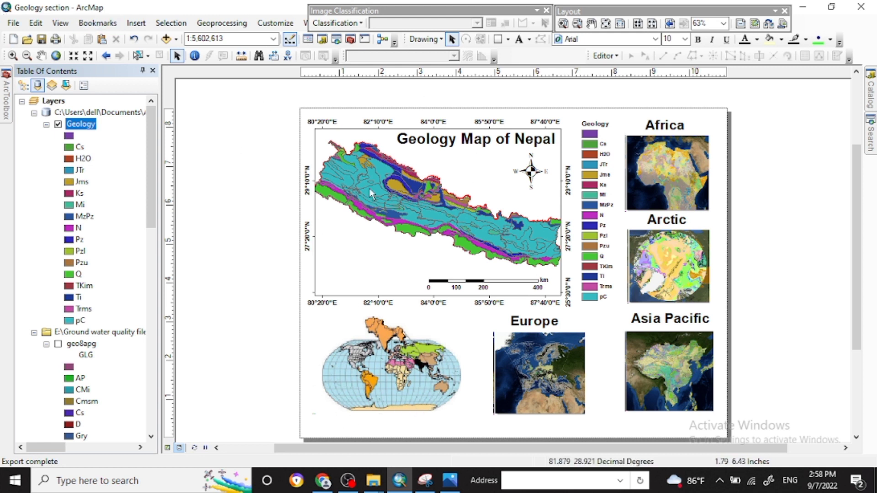
Step: Export the layout as the 96 dpi JPEG "Geology section" in the Map file folder and view Geology map.jpg in the image viewer
left_click(14, 24)
left_click(58, 219)
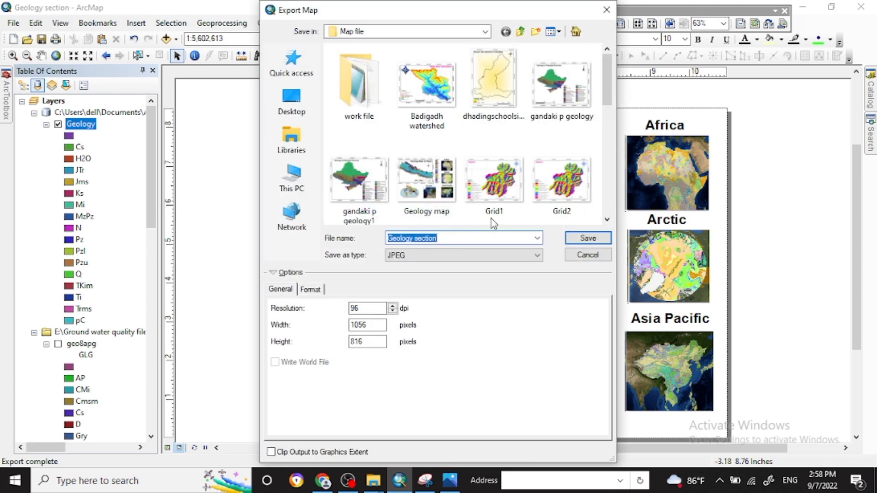
scroll(493, 224, "down", 2)
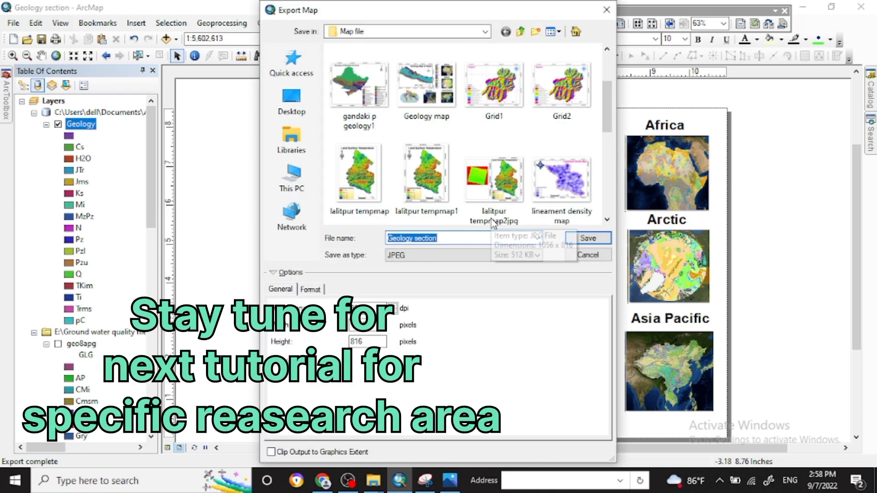
scroll(493, 224, "up", 2)
scroll(494, 224, "down", 6)
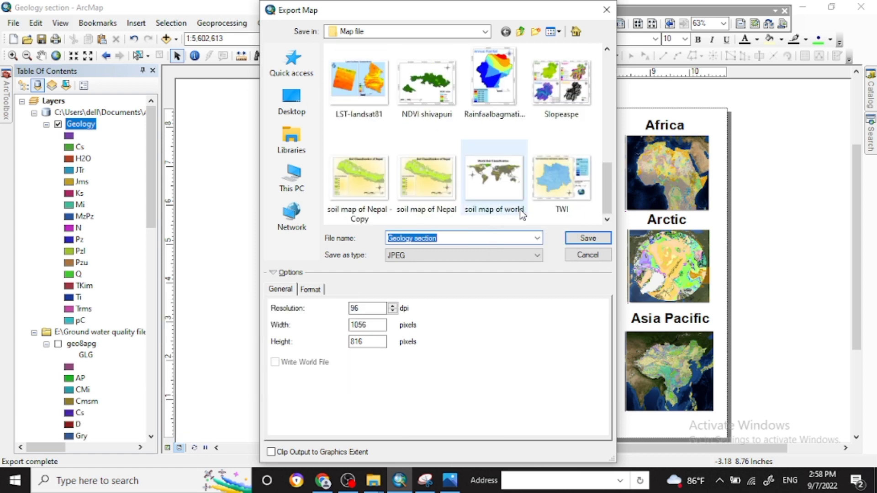
left_click(577, 237)
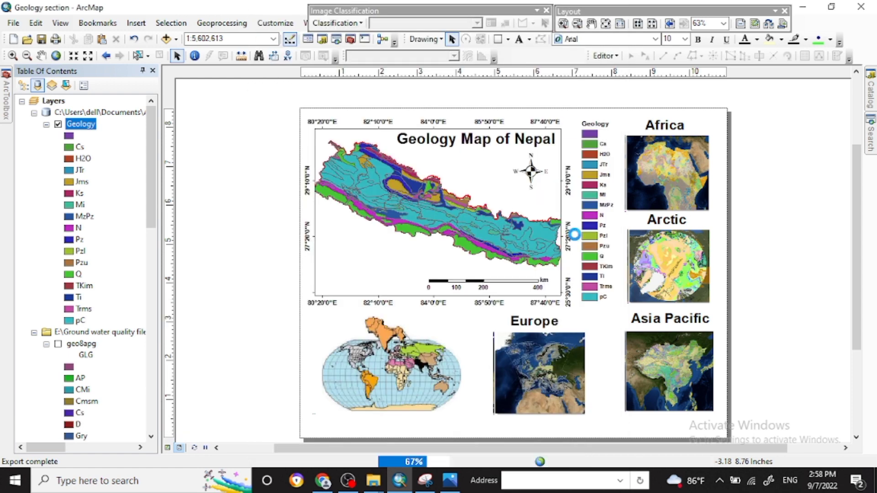
left_click(450, 481)
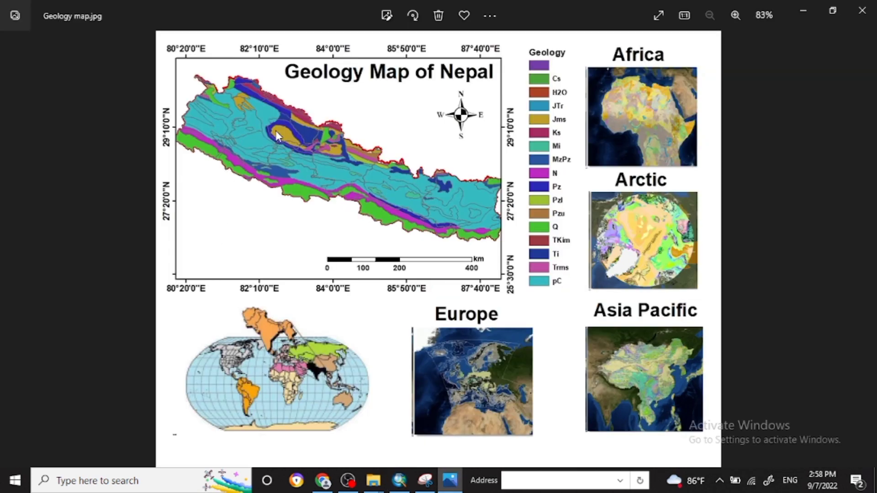